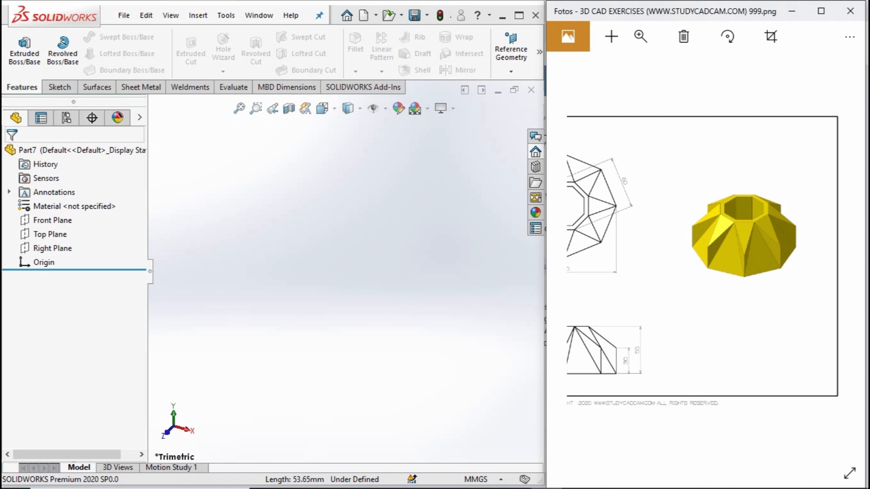
Step: Sketch an eight-sided polygon on the Top Plane, centred on the origin, with a vertex about 81 mm out along the horizontal axis
left_click(49, 234)
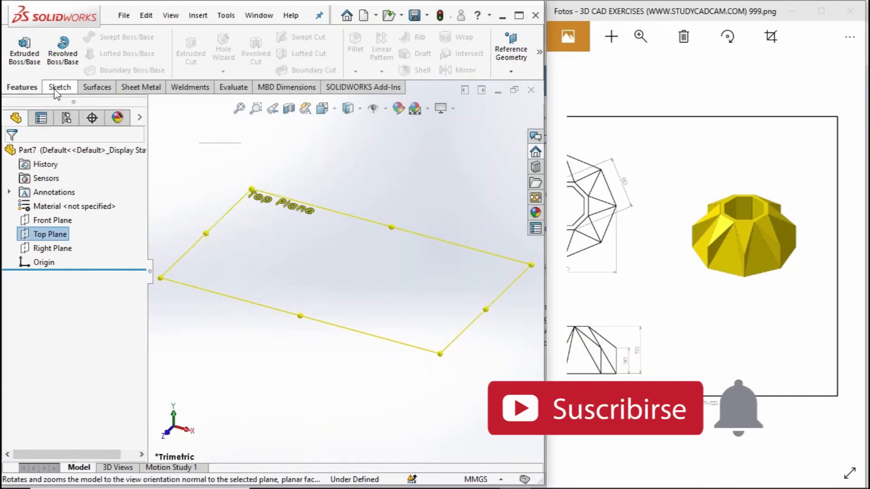
left_click(171, 163)
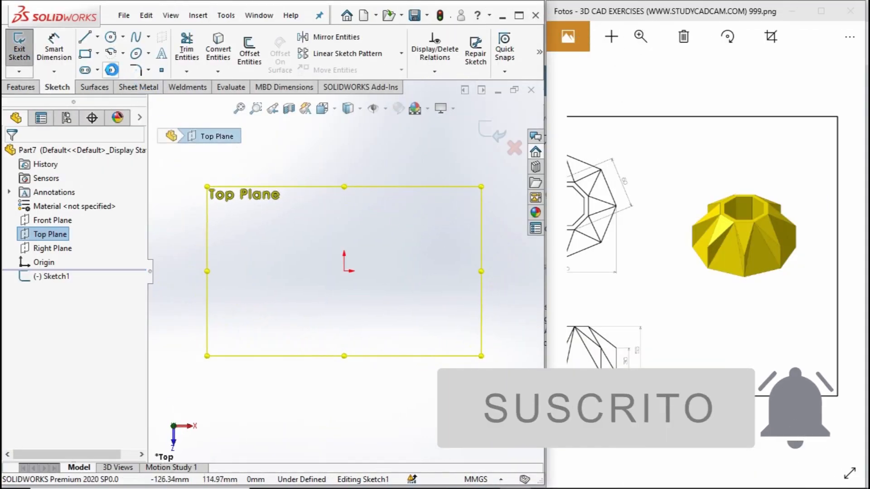
left_click(111, 70)
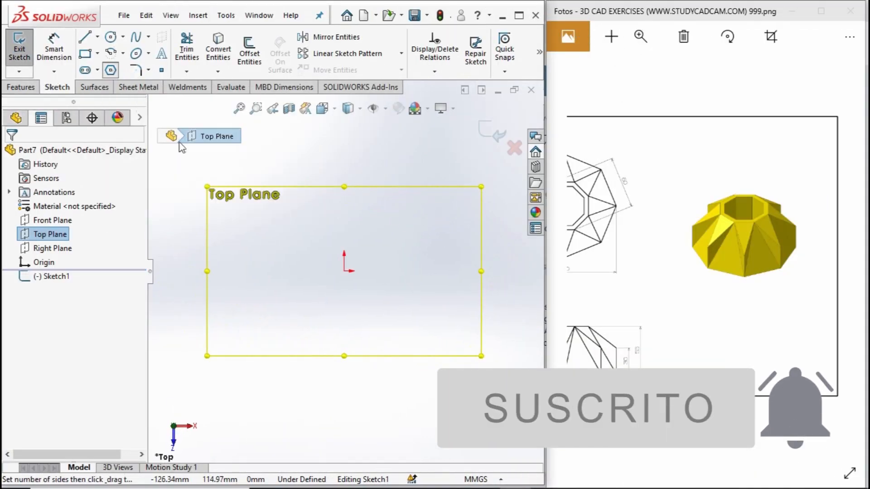
left_click(344, 271)
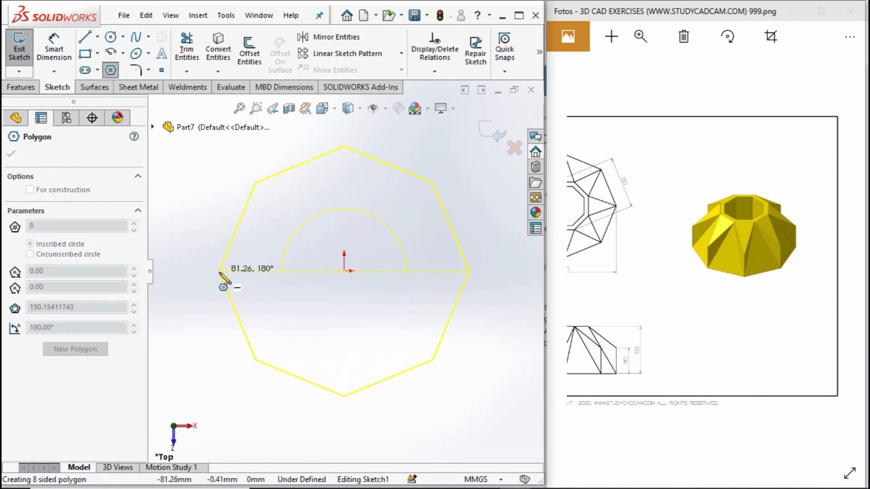
left_click(220, 272)
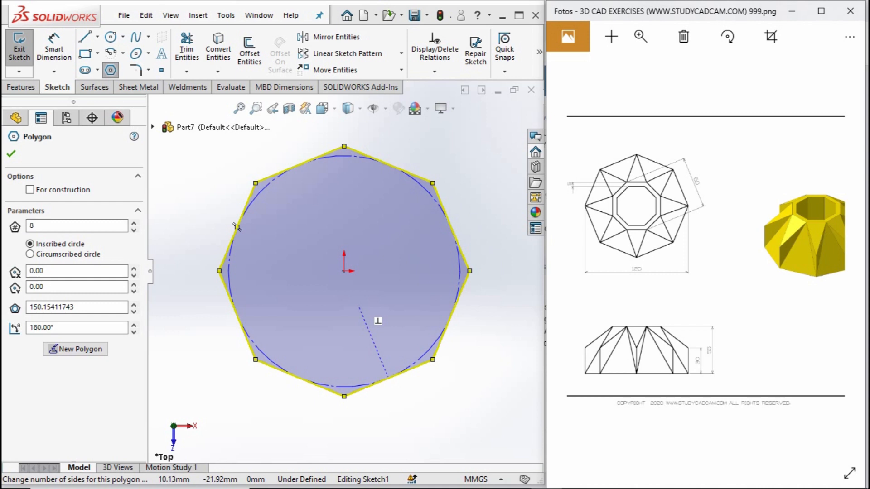
Step: Define the base octagon by a circumscribed circle of 120 mm diameter and finish the sketch
left_click(30, 254)
left_click_drag(94, 307, 22, 309)
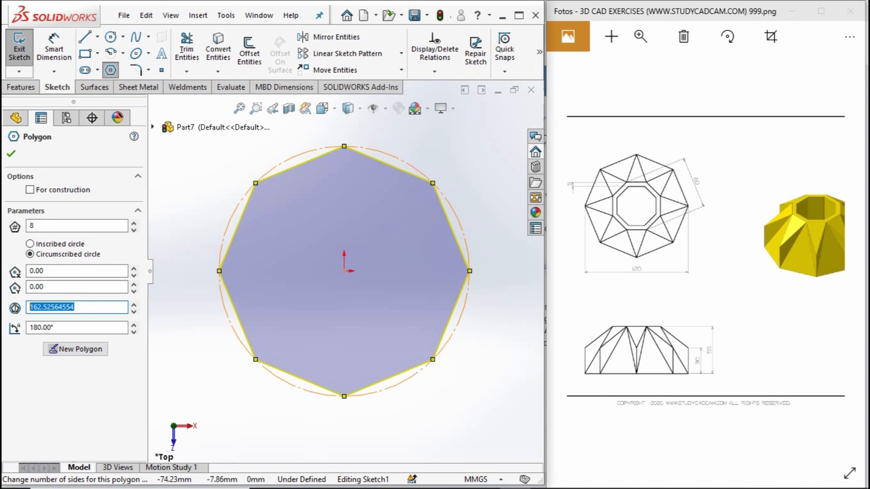
type("120")
key("Return")
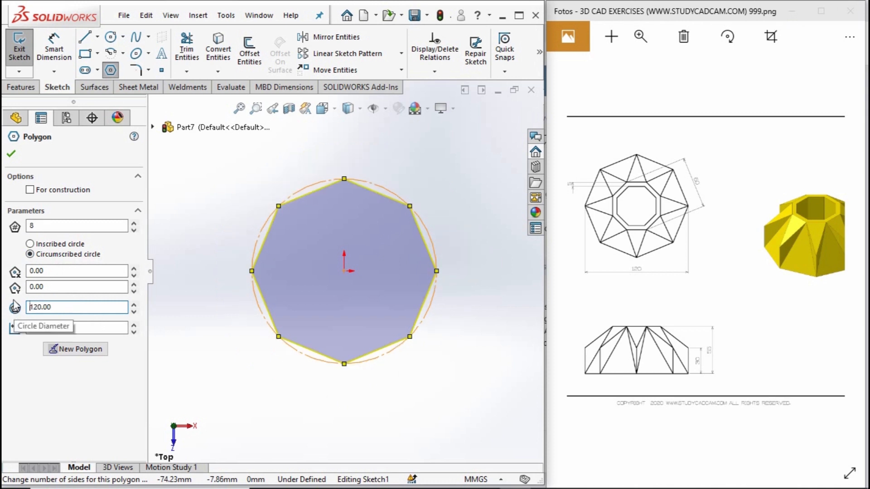
left_click(11, 155)
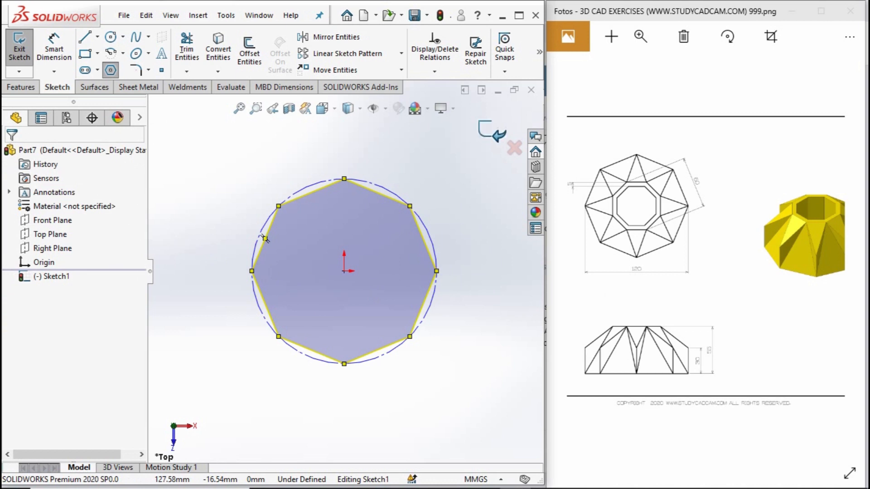
left_click(493, 132)
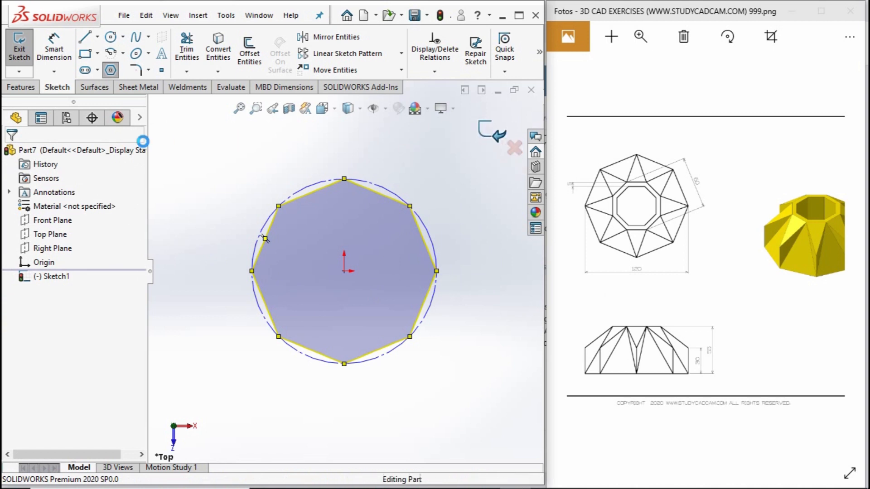
Step: Create a reference plane offset 55 mm from the Top Plane
left_click(17, 87)
left_click(511, 71)
left_click(511, 71)
left_click(510, 71)
left_click(523, 87)
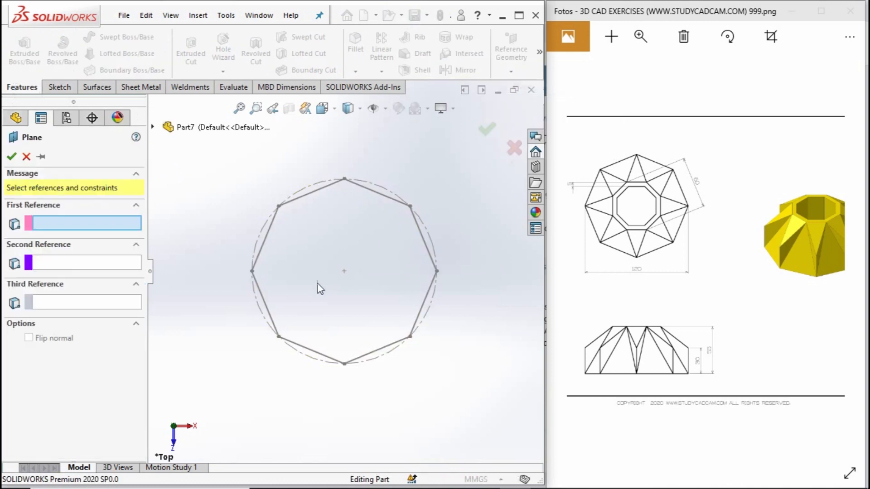
left_click(153, 127)
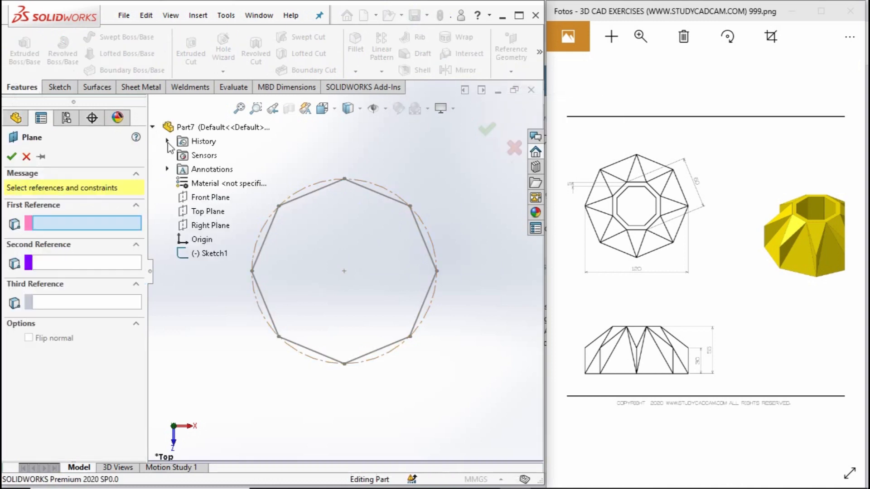
left_click(209, 212)
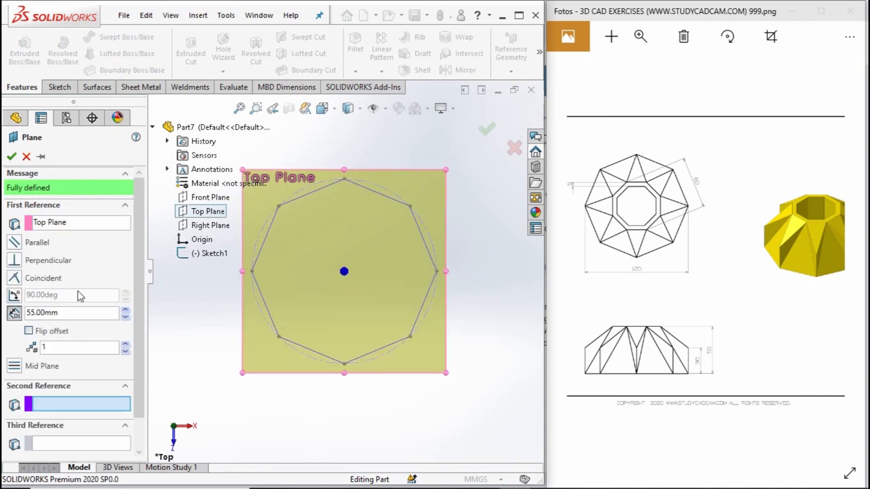
left_click(12, 156)
Step: Sketch an eight-sided polygon on the new offset plane, centred on the origin and rotated 22.5° with horizontal and vertical flats
middle_click_drag(402, 346, 202, 169)
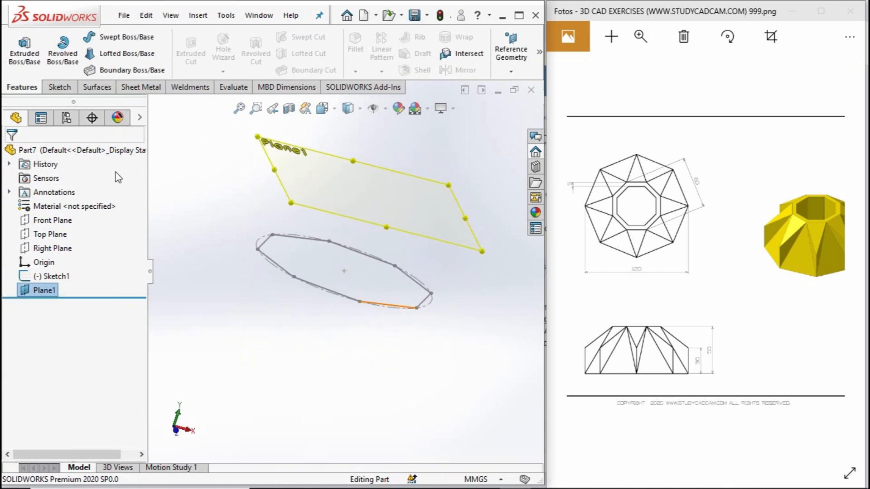
left_click(60, 87)
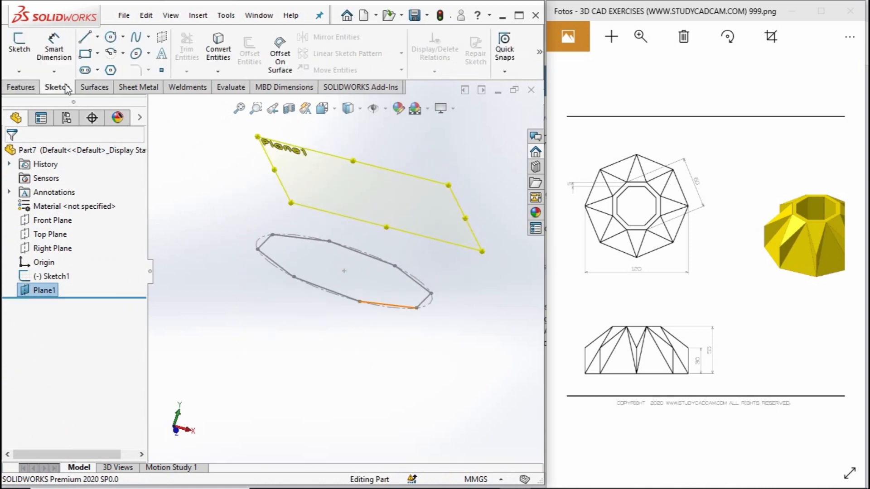
left_click(19, 49)
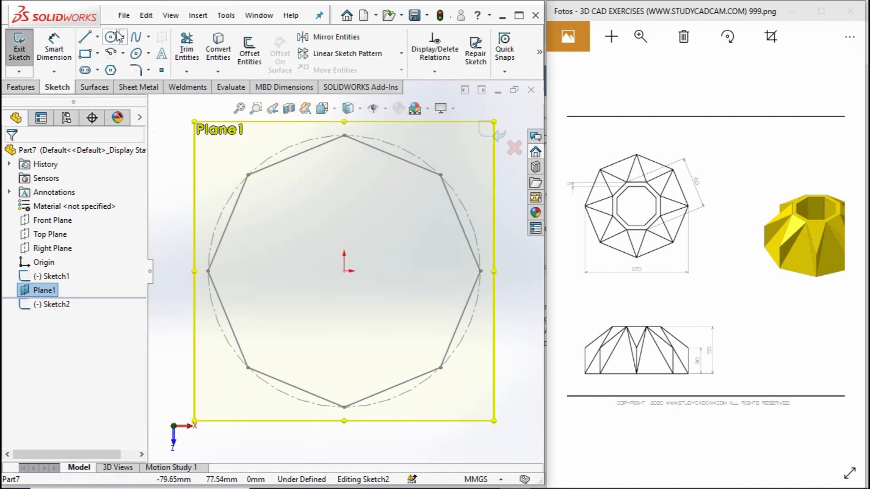
left_click(111, 71)
left_click(344, 271)
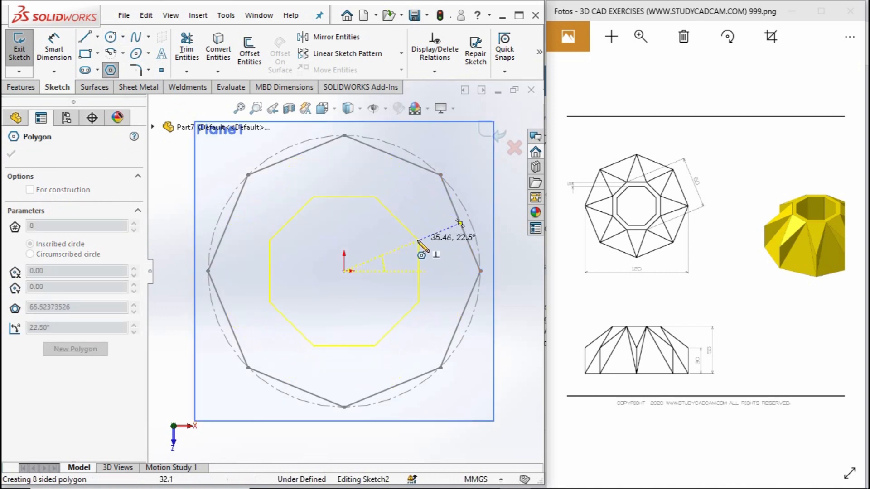
left_click(415, 242)
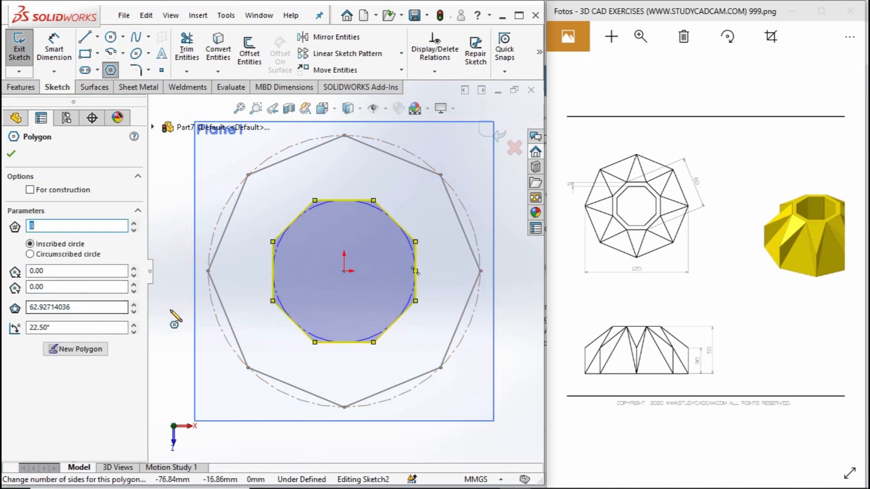
Step: Define the upper octagon by a circumscribed circle of 60 mm diameter and finish the sketch
left_click(29, 255)
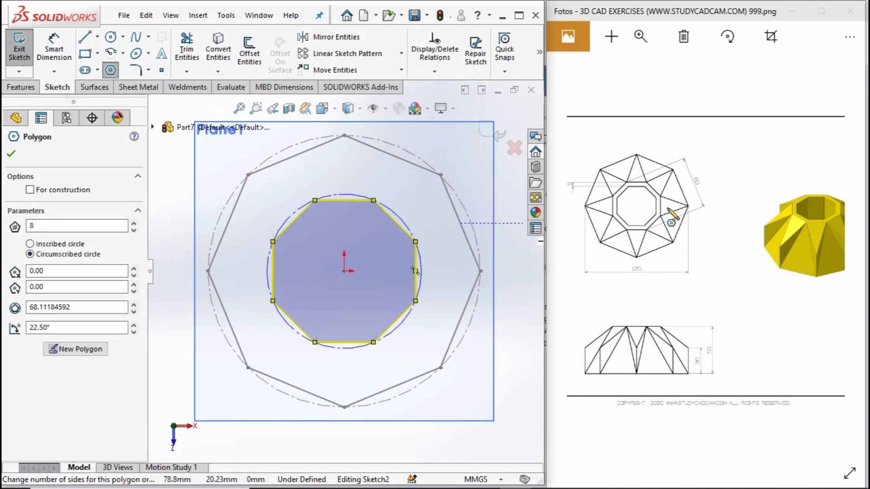
left_click_drag(75, 307, 6, 308)
type("60")
key("Return")
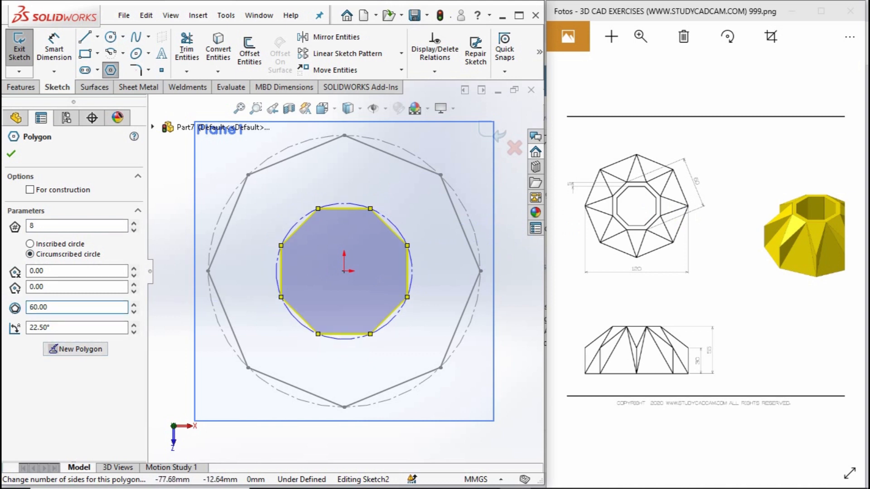
left_click(11, 155)
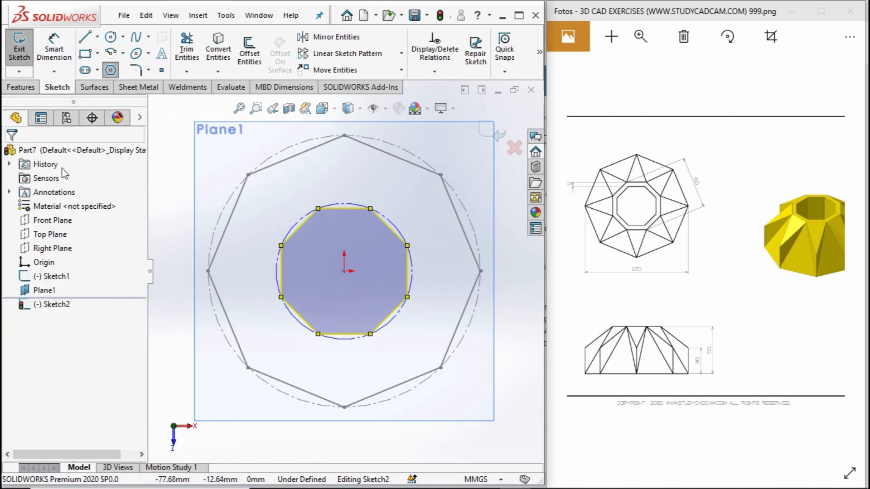
left_click(498, 138)
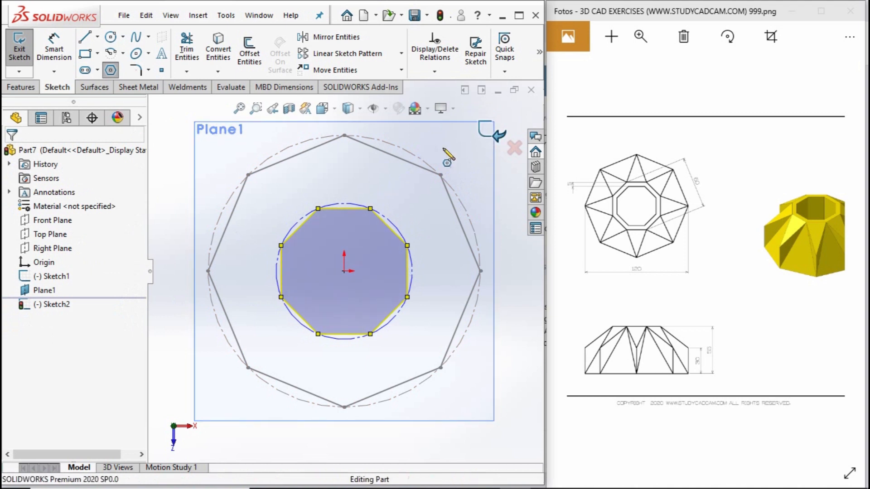
Step: Start a Lofted Boss/Base using the upper 60 mm octagon and the 120 mm base octagon as profiles
left_click(22, 86)
left_click(108, 56)
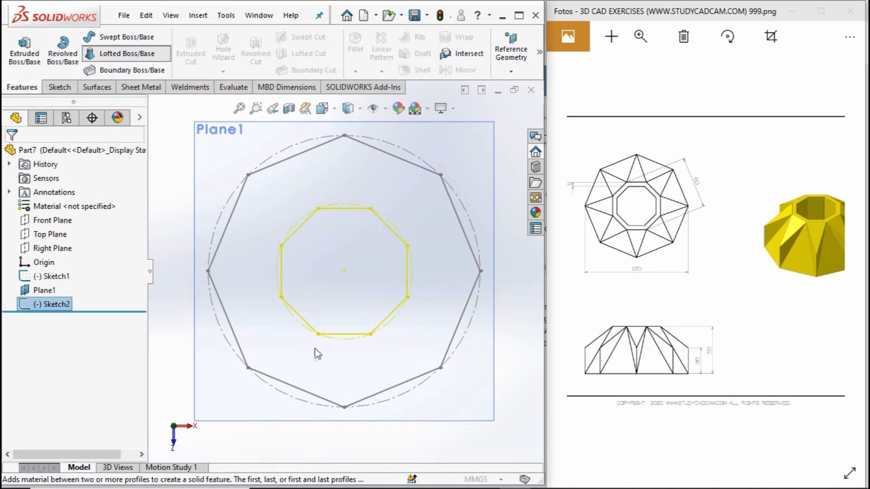
mouse_move(335, 357)
middle_mouse_down()
mouse_move(337, 330)
mouse_move(311, 295)
mouse_move(413, 373)
middle_mouse_up()
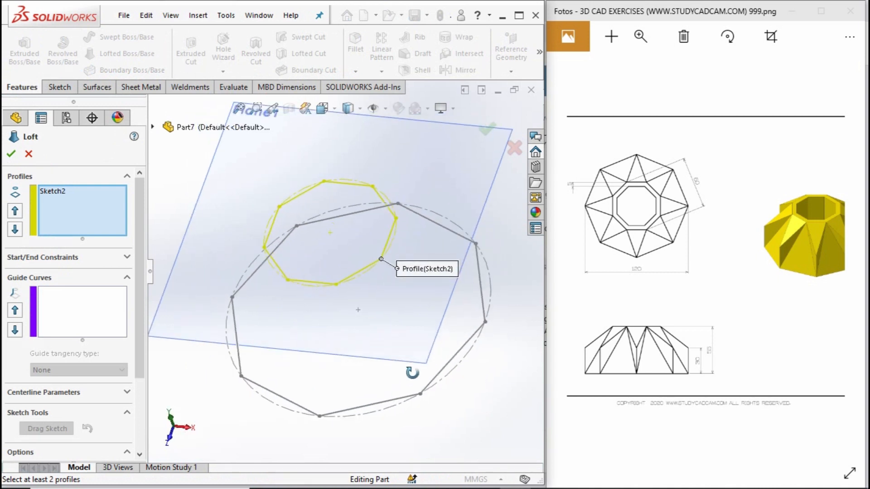
left_click(453, 364)
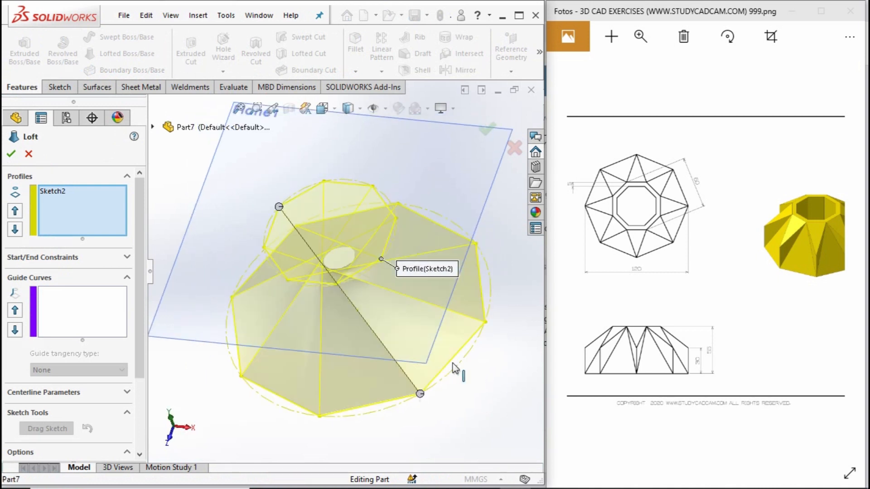
Step: Move the loft's connector point around the base octagon to the vertex adjacent to the upper connector point, and accept the loft
left_click_drag(423, 395, 400, 398)
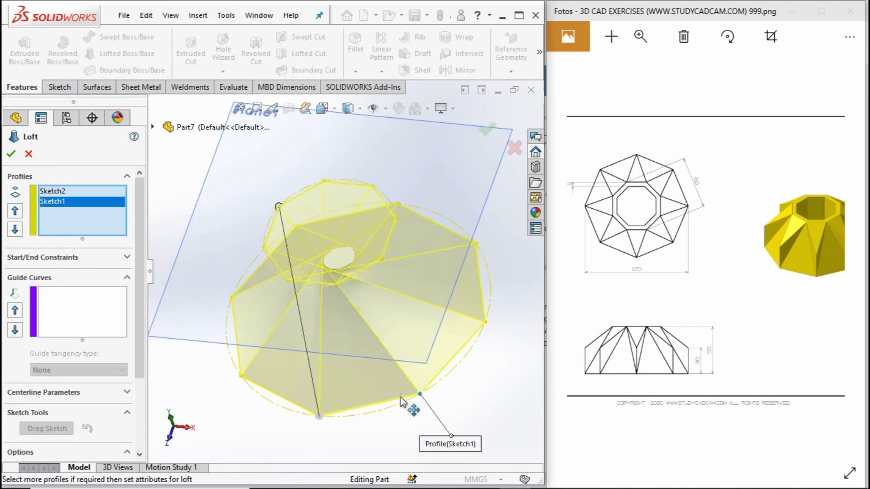
middle_click_drag(305, 383, 341, 417)
left_click_drag(345, 418, 219, 332)
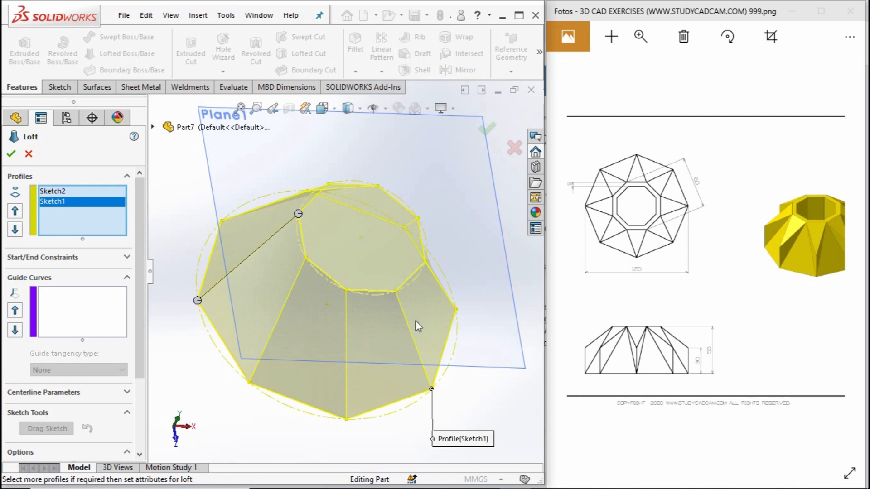
middle_click_drag(379, 306, 438, 231)
left_click(486, 131)
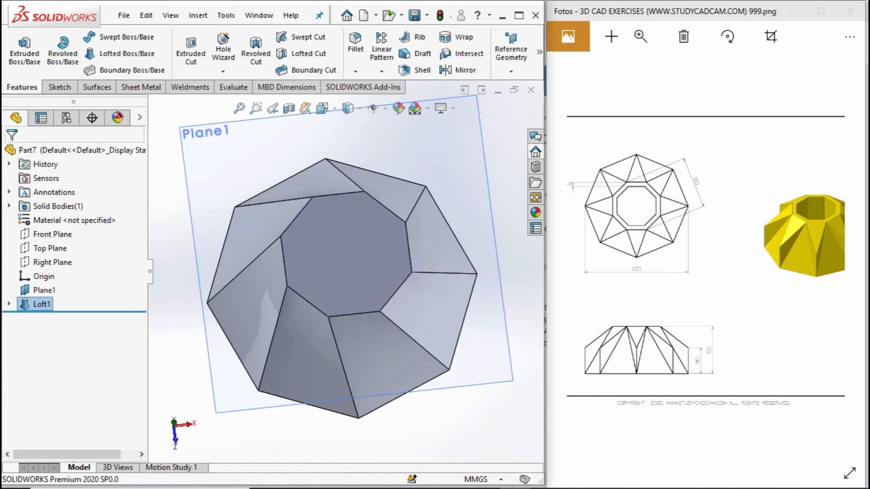
Step: Open a sketch on the Right Plane and draw a short vertical line up from the loft's outer base corner
left_click(43, 264)
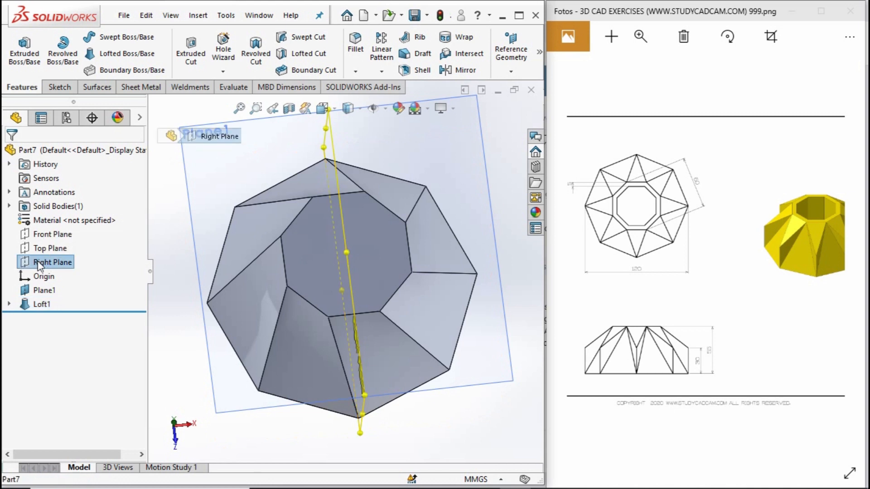
right_click(57, 269)
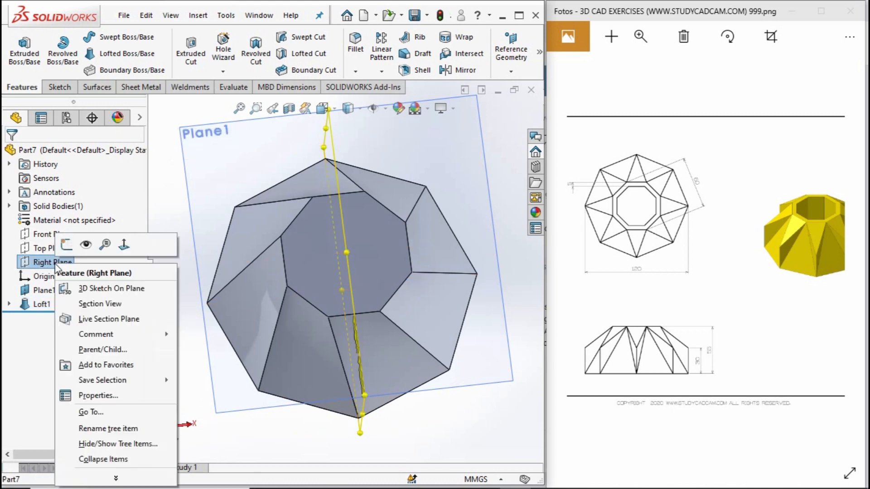
left_click(68, 247)
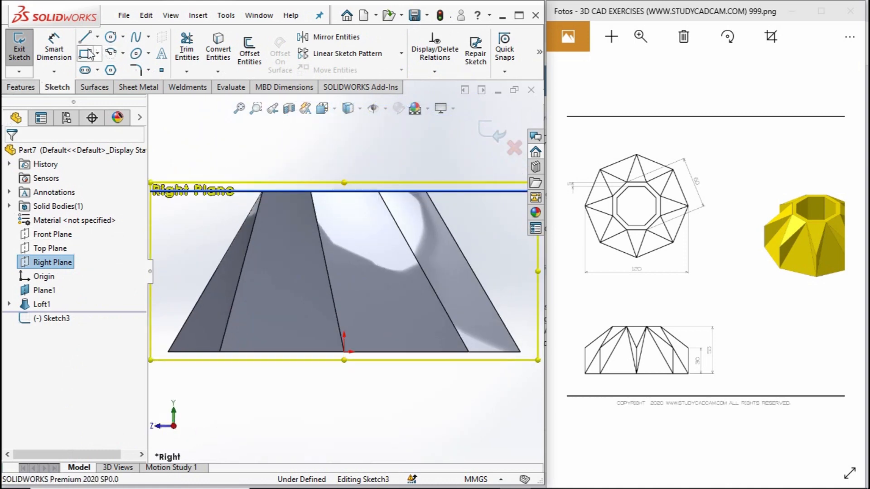
left_click(85, 36)
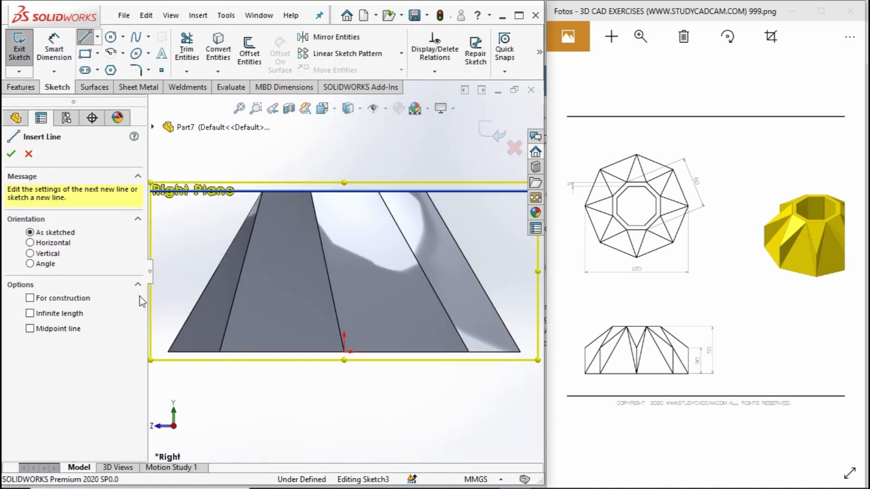
left_click(168, 352)
left_click(168, 296)
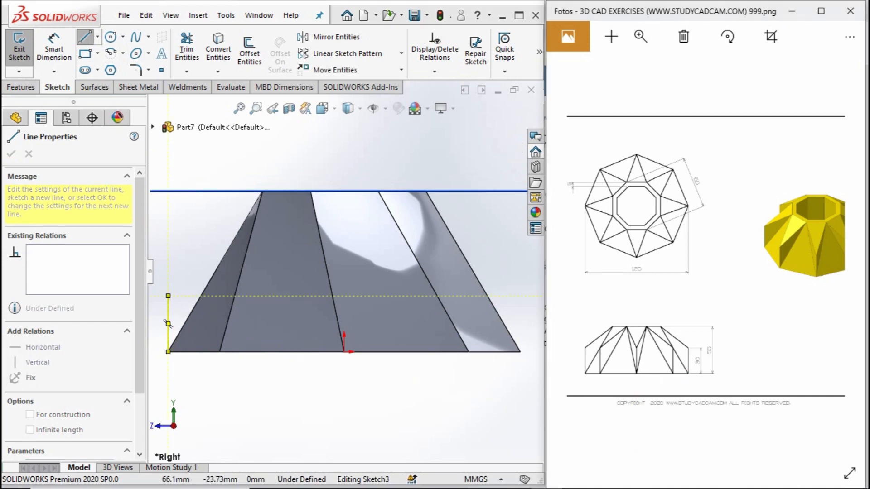
Step: Switch to the Photos window and examine the height dimensions of the side view in the reference drawing
left_click(640, 37)
left_click(607, 65)
left_click_drag(657, 267, 757, 243)
left_click_drag(628, 333, 598, 116)
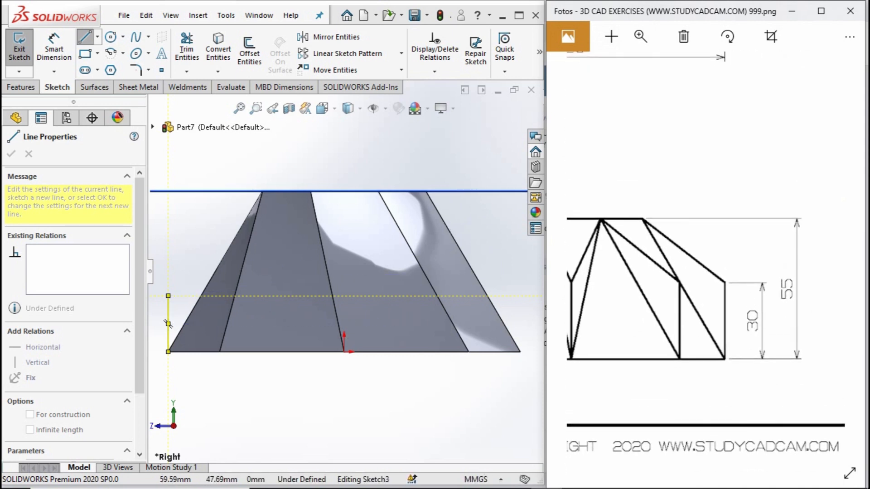
left_click(640, 36)
left_click(599, 65)
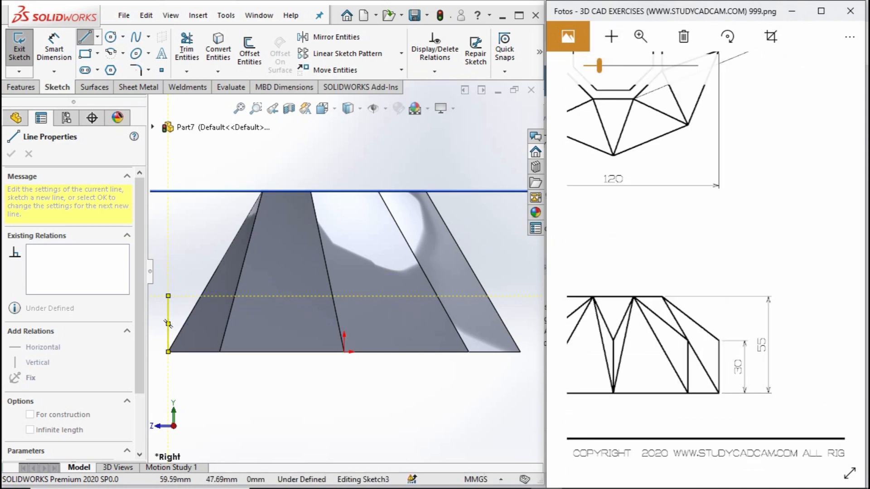
left_click(331, 226)
left_click(319, 281)
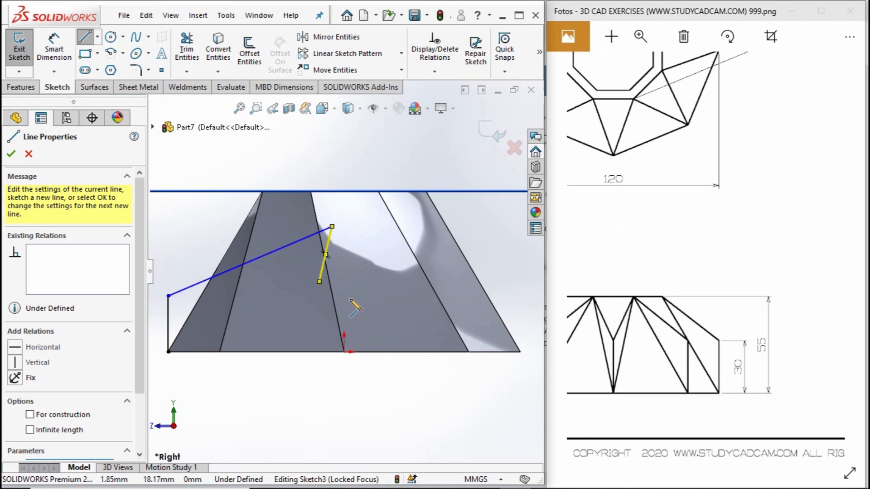
key("Escape")
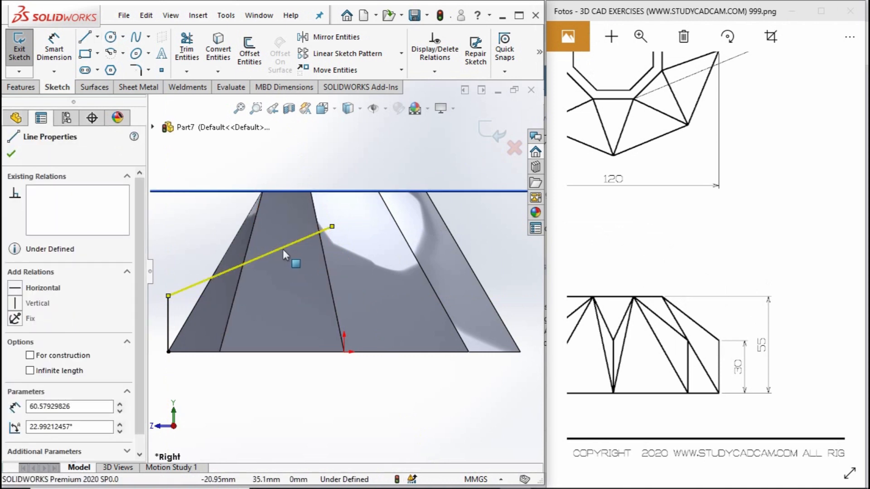
left_click(283, 249)
key("Delete")
Step: Dimension the vertical line at the loft's base corner to 30 mm and close the sketch
middle_click_drag(273, 268, 374, 254)
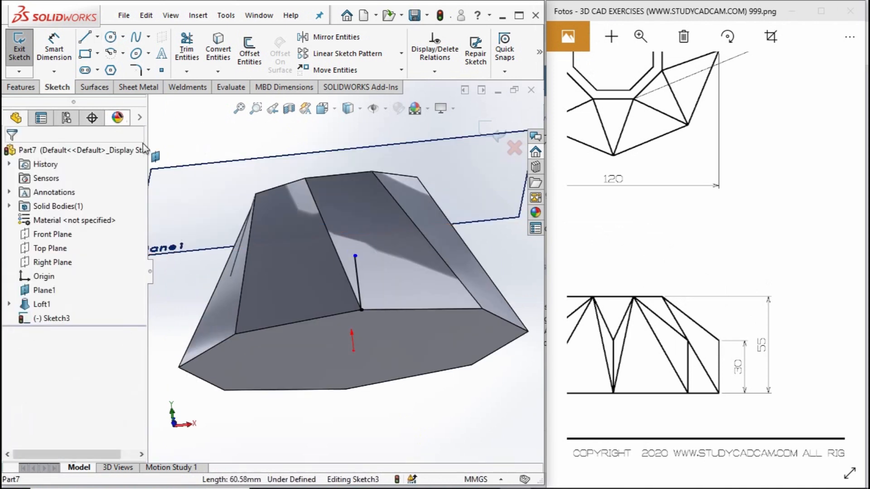
left_click(54, 49)
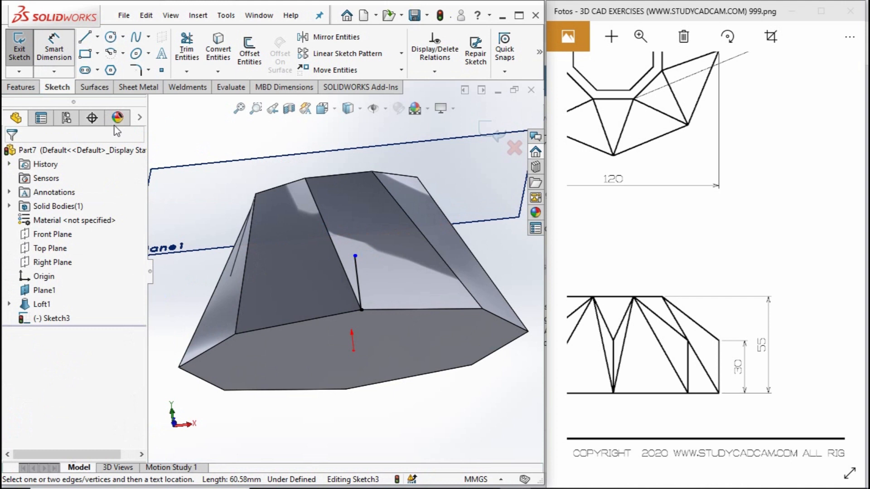
left_click(359, 281)
left_click(415, 291)
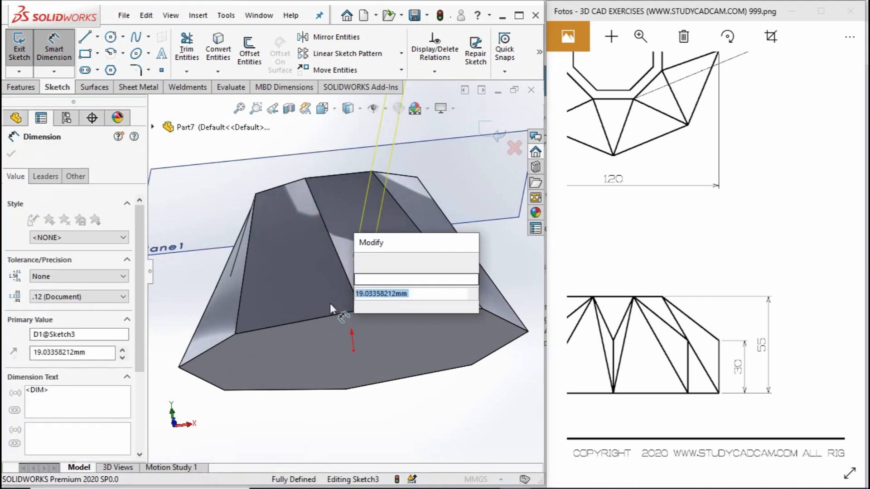
scroll(331, 306, "up", 3)
type("30")
key("Return")
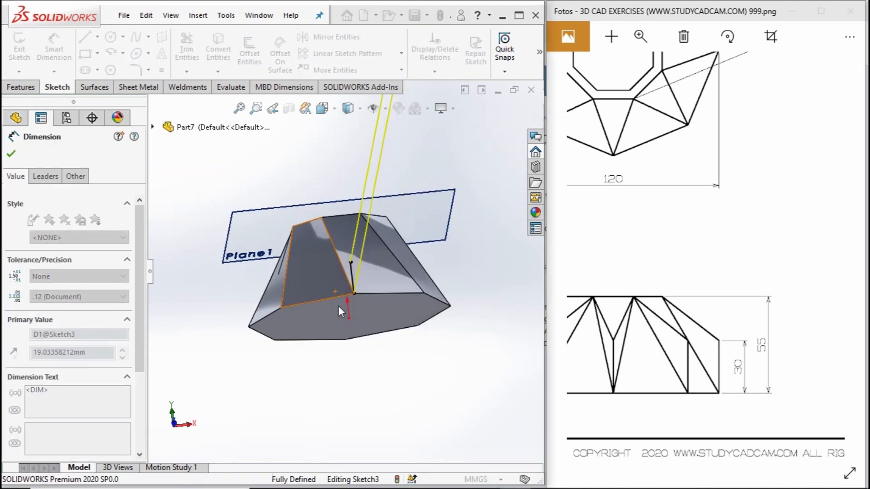
left_click(493, 135)
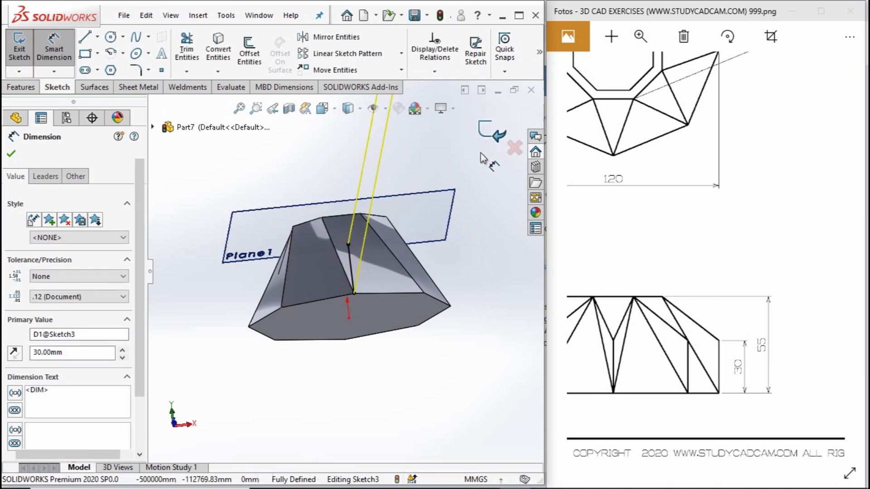
Step: In a new 3D sketch, draw a closed triangle joining the 30 mm line's upper endpoint to two adjacent vertices of the top octagon, and close the sketch
middle_click_drag(411, 240, 205, 200)
left_click(59, 87)
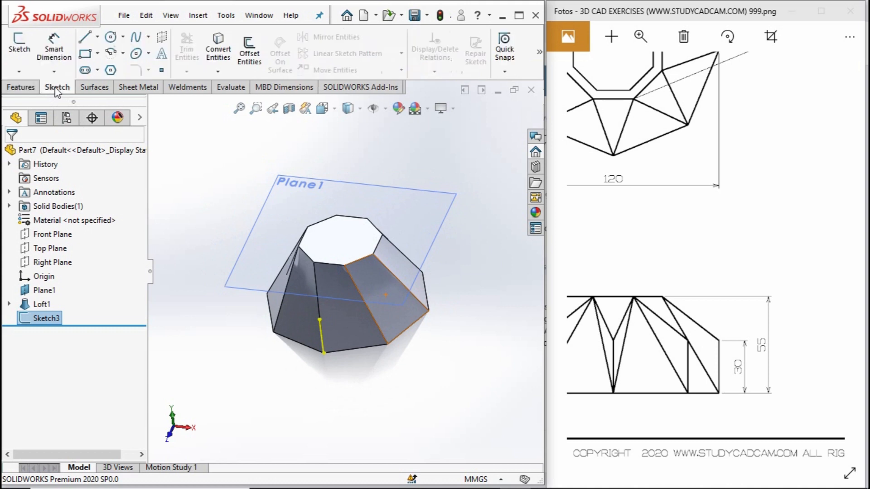
left_click(16, 72)
left_click(43, 101)
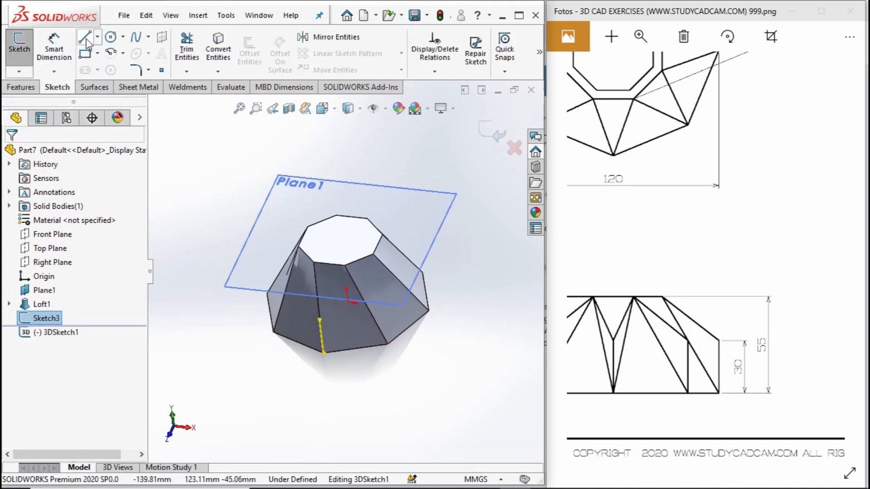
left_click(314, 262)
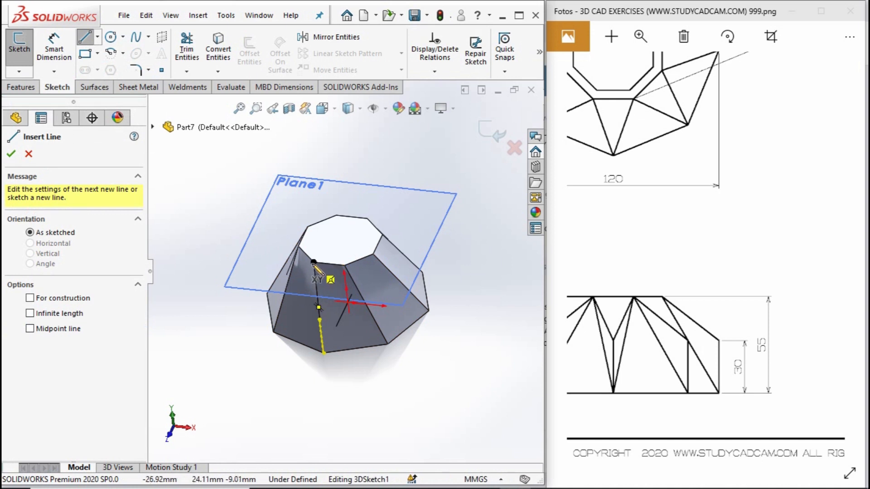
middle_click_drag(340, 294, 364, 251)
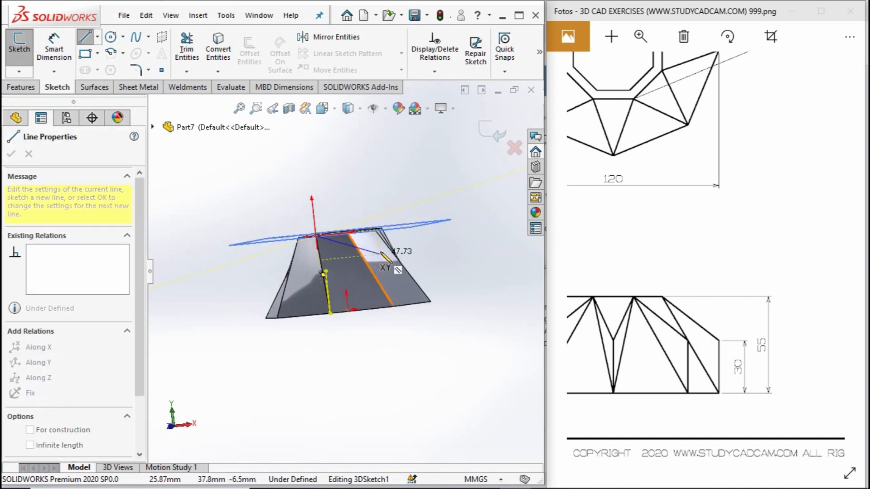
left_click(325, 271)
middle_click_drag(344, 250, 336, 302)
left_click(342, 272)
left_click(312, 268)
middle_click_drag(312, 267, 372, 379)
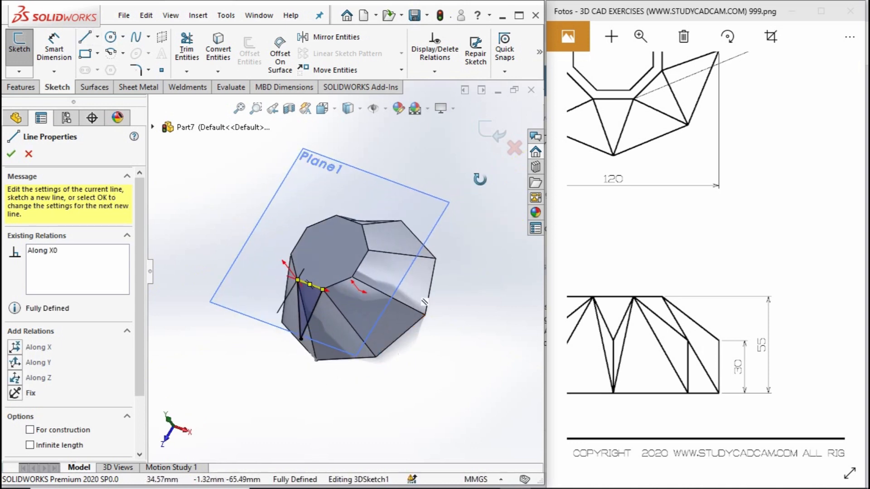
left_click(487, 136)
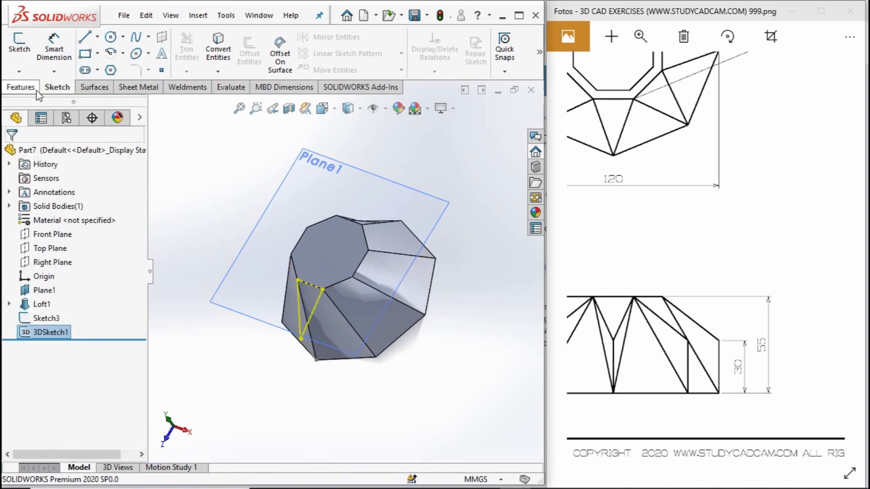
Step: Create a Boundary Boss/Base using the 3D triangle as the Direction 1 curve and the 30 mm vertical line as the Direction 2 curve
left_click(20, 91)
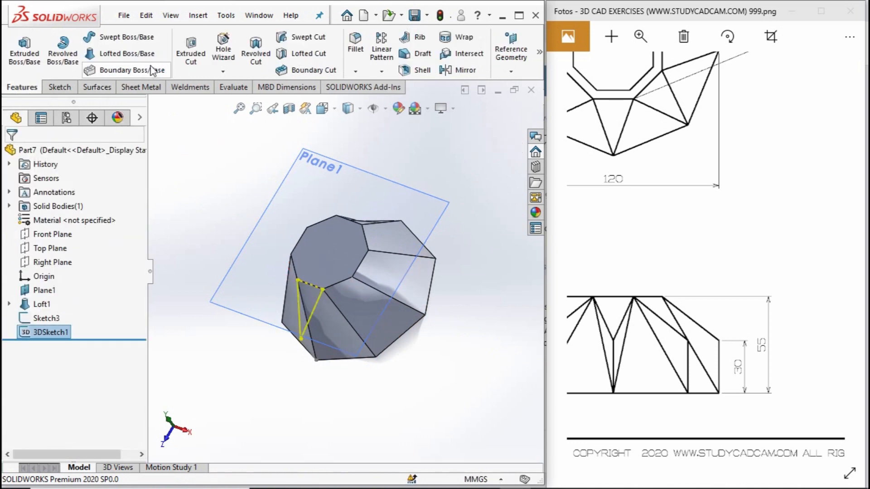
left_click(129, 70)
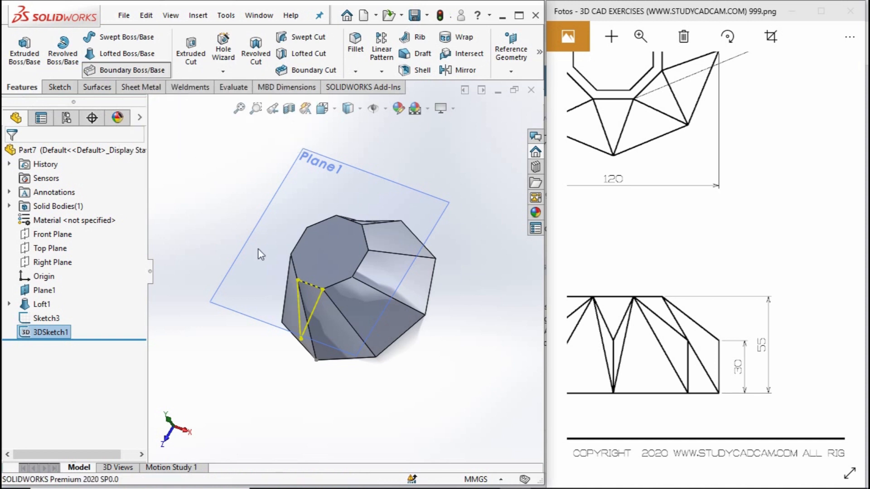
middle_click_drag(320, 324, 330, 299)
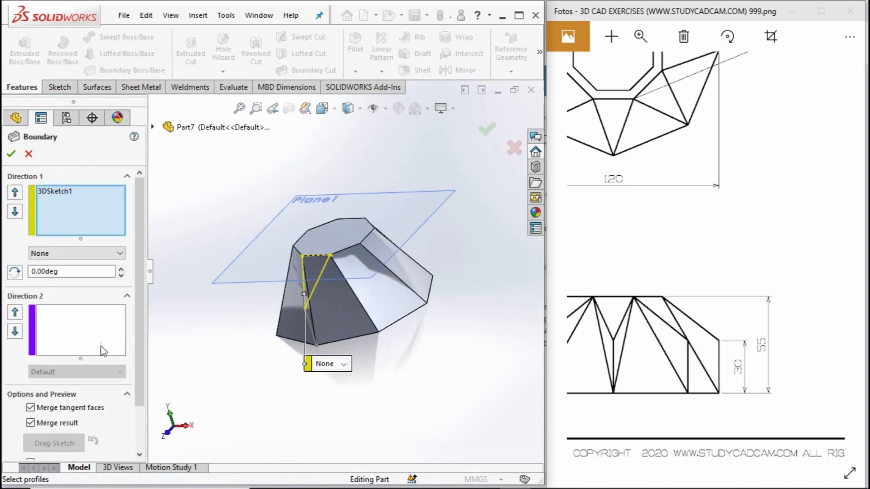
left_click(69, 331)
scroll(304, 322, "down", 4)
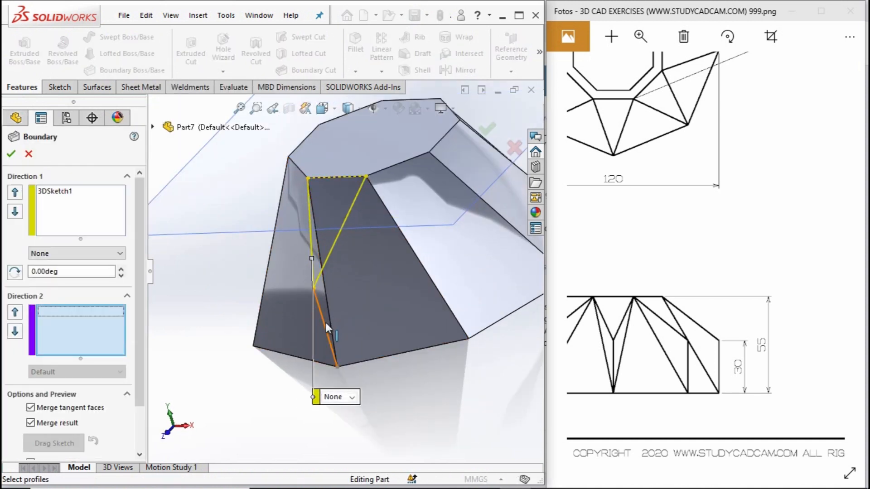
left_click(325, 322)
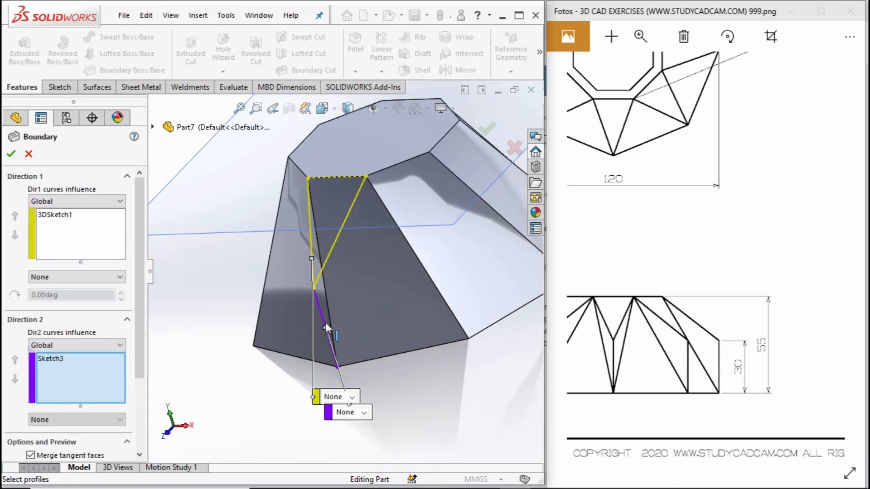
left_click(11, 154)
Step: On the top octagonal face, sketch a circle of 30 mm radius centred on the origin through the octagon's vertices, and close the sketch
middle_click_drag(391, 272, 378, 293)
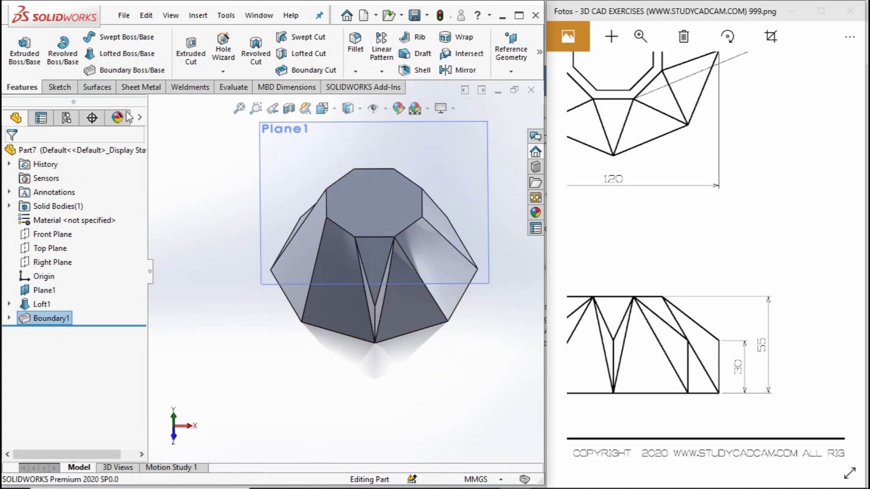
left_click(63, 88)
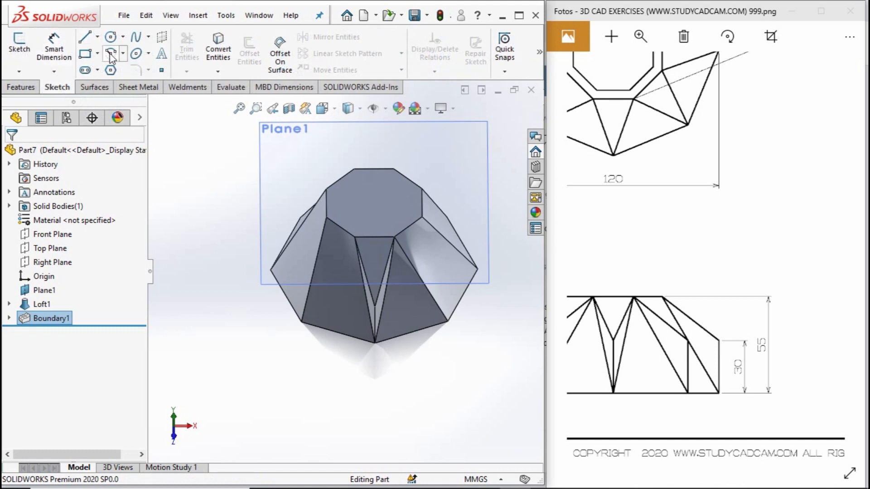
left_click(115, 36)
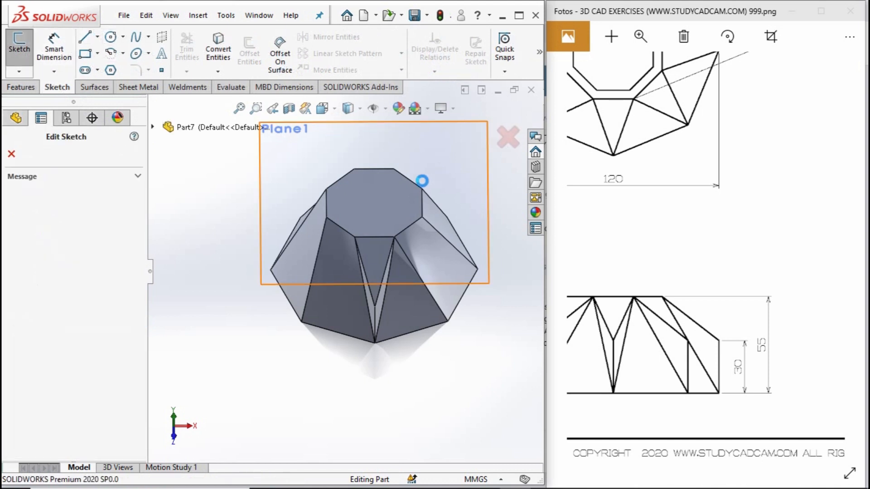
left_click(397, 200)
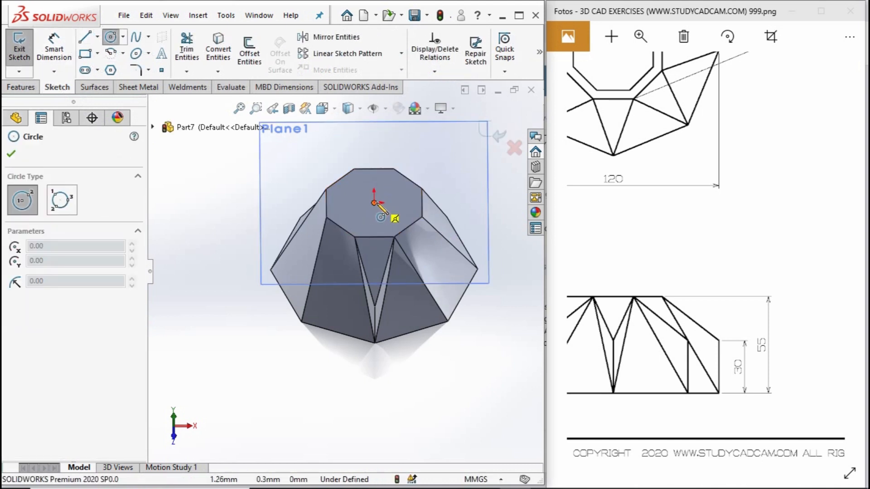
left_click(375, 202)
left_click(394, 236)
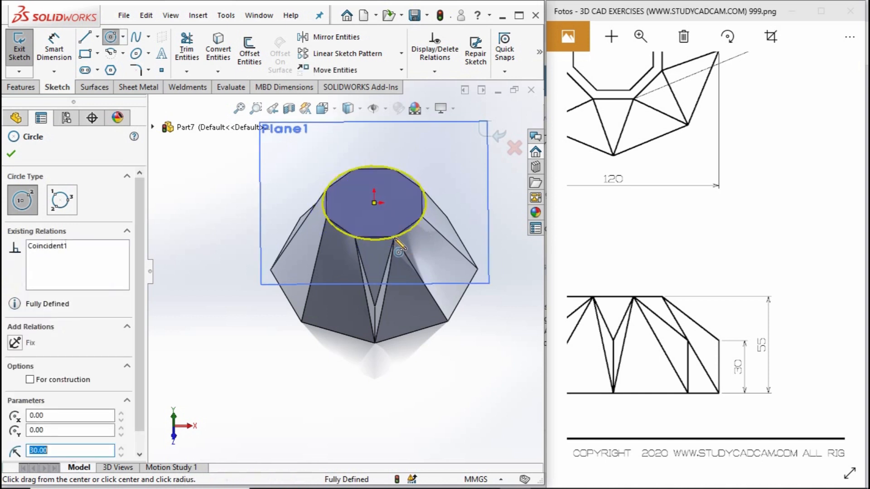
left_click(499, 136)
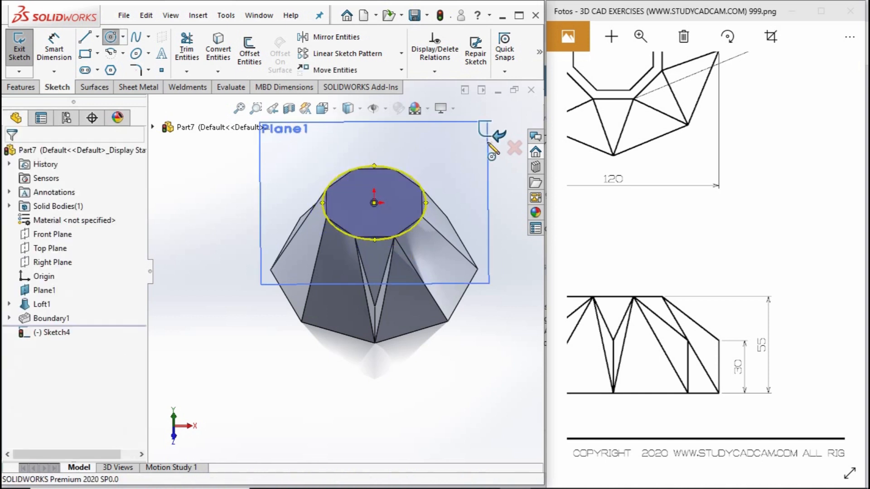
Step: Create a Curve Driven Pattern of the boundary feature along the circle with 8 equally spaced instances, Offset curve and Tangent to curve
left_click(21, 87)
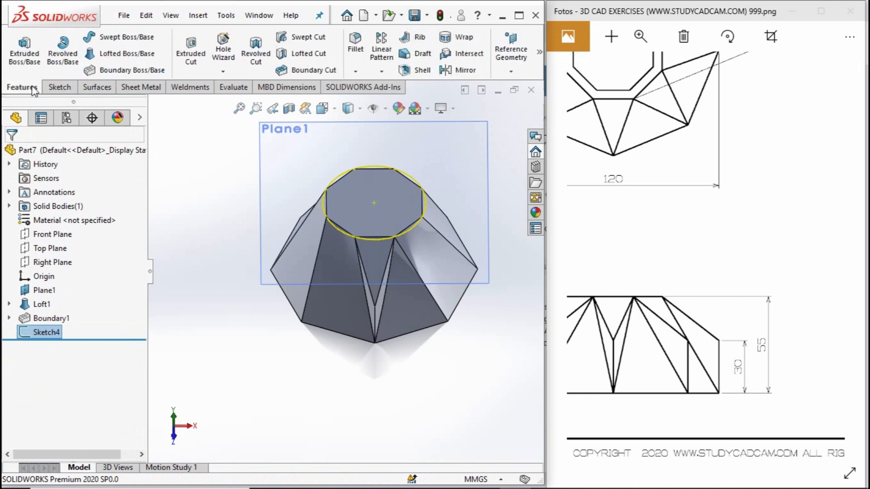
left_click(382, 71)
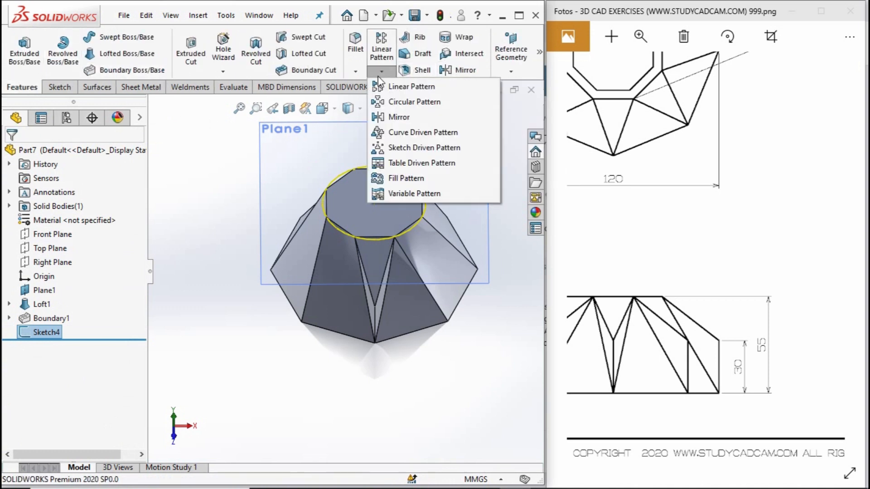
left_click(389, 134)
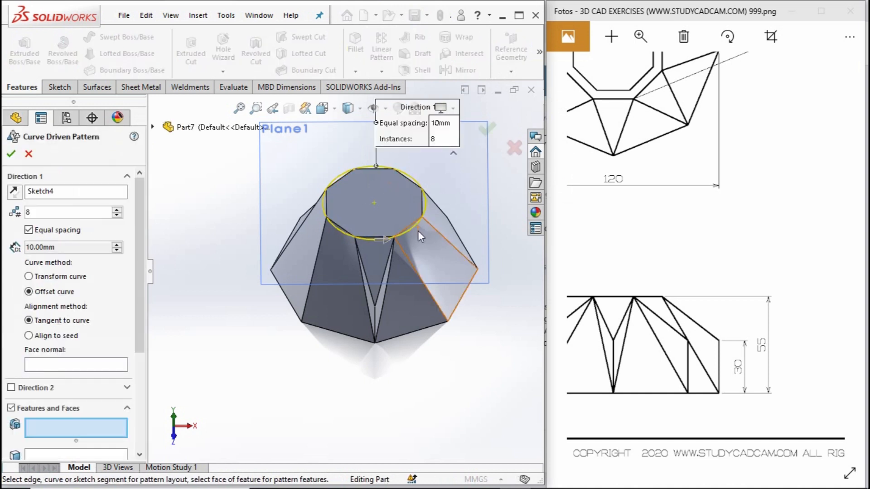
left_click(382, 266)
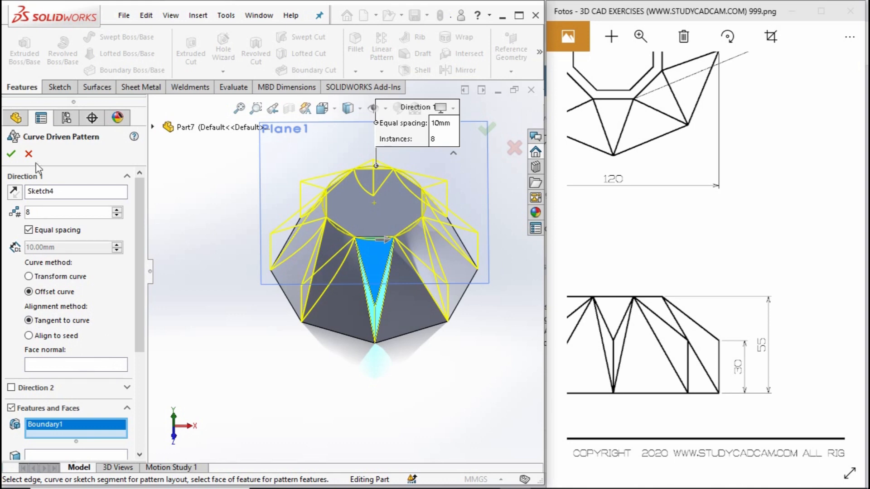
key("Return")
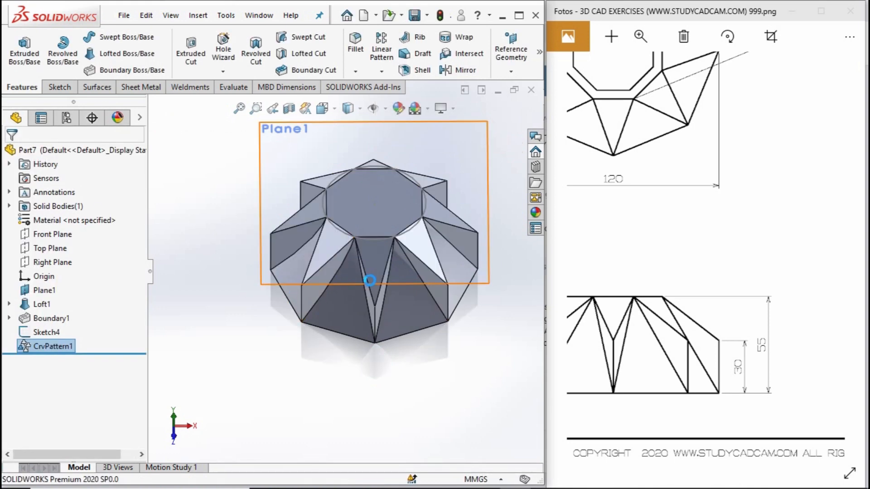
Step: On the top octagonal face, sketch an eight-sided polygon centred on the origin, with an inscribed circle of about 31 mm diameter
middle_click_drag(381, 304, 241, 376)
mouse_move(634, 190)
left_mouse_down()
mouse_move(648, 283)
mouse_move(818, 278)
mouse_move(741, 354)
mouse_move(683, 354)
left_mouse_up()
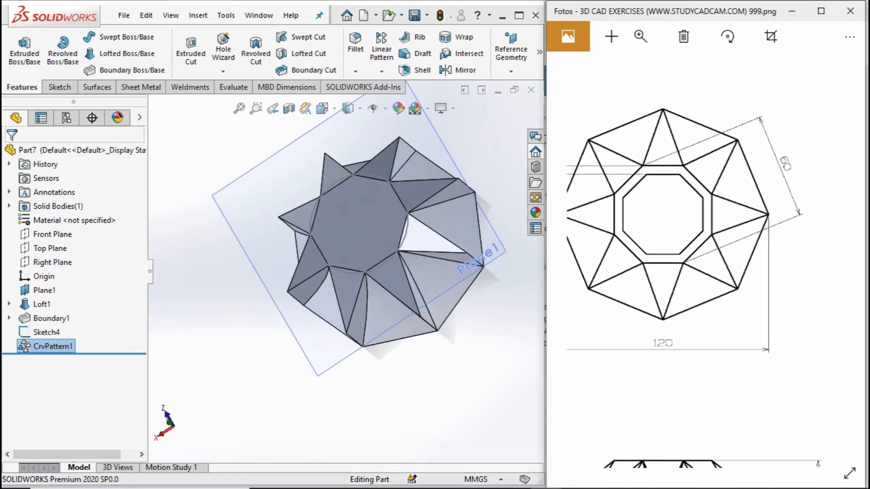
left_click(60, 87)
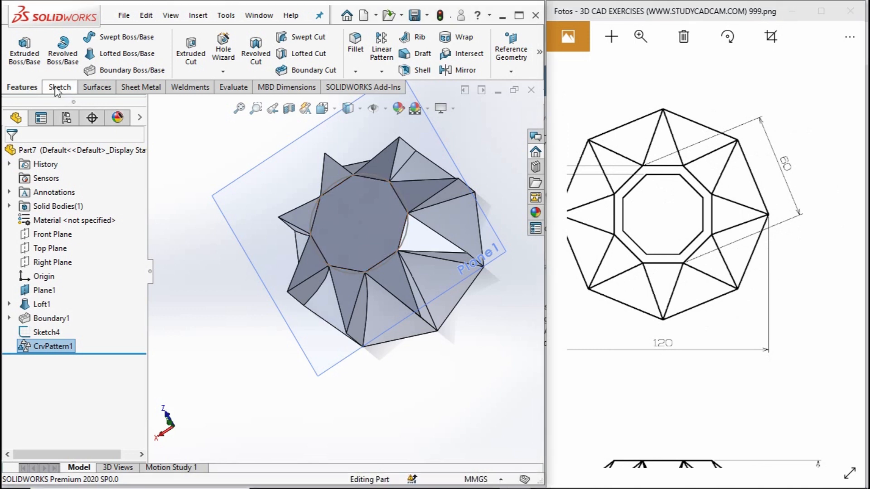
left_click(25, 48)
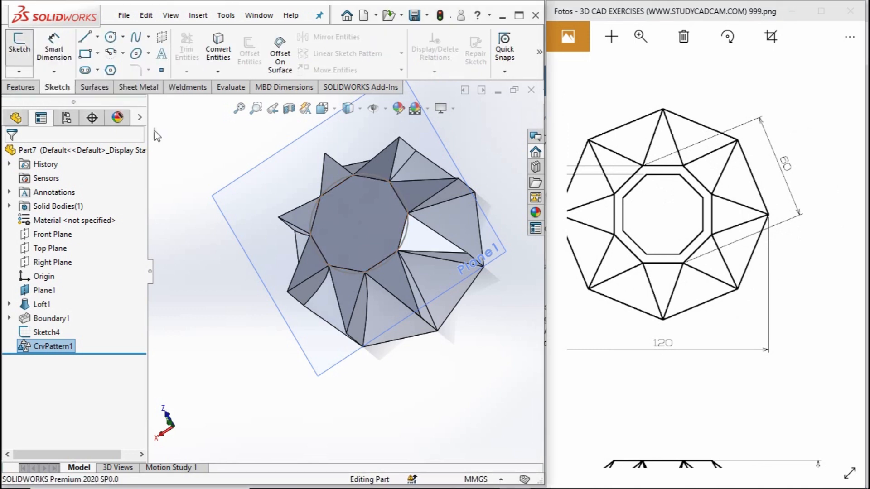
left_click(349, 227)
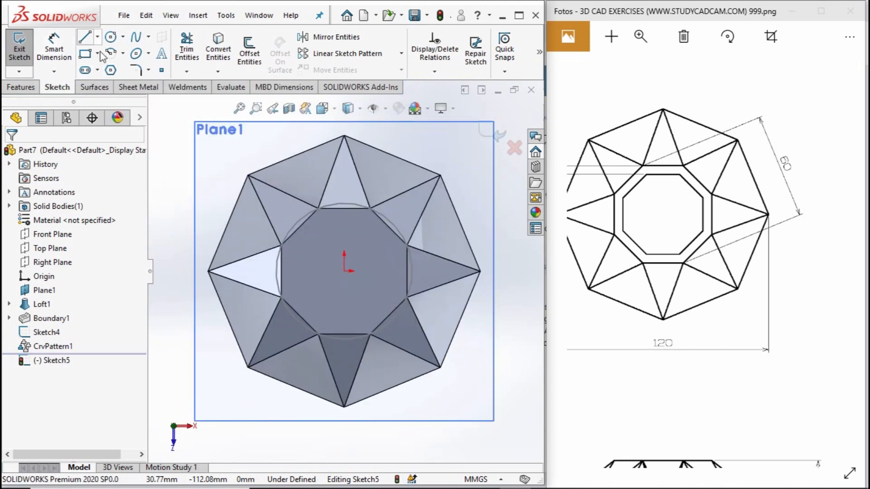
left_click(344, 271)
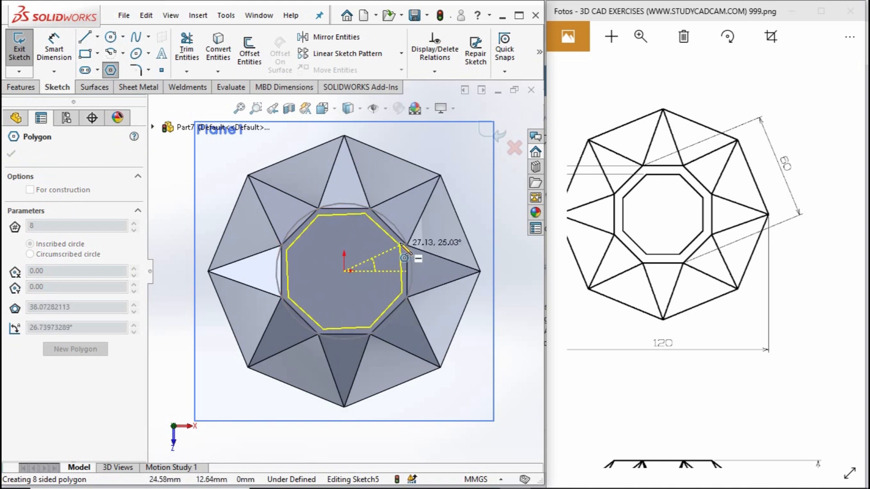
scroll(398, 265, "down", 5)
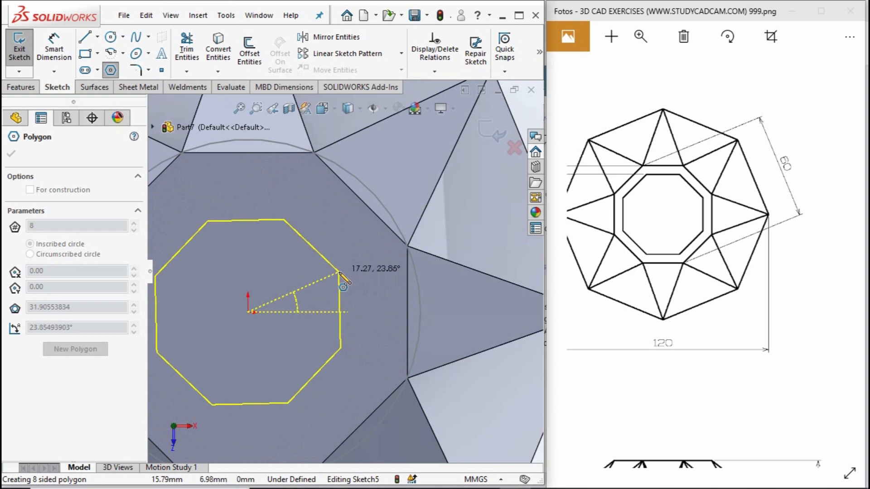
left_click(337, 277)
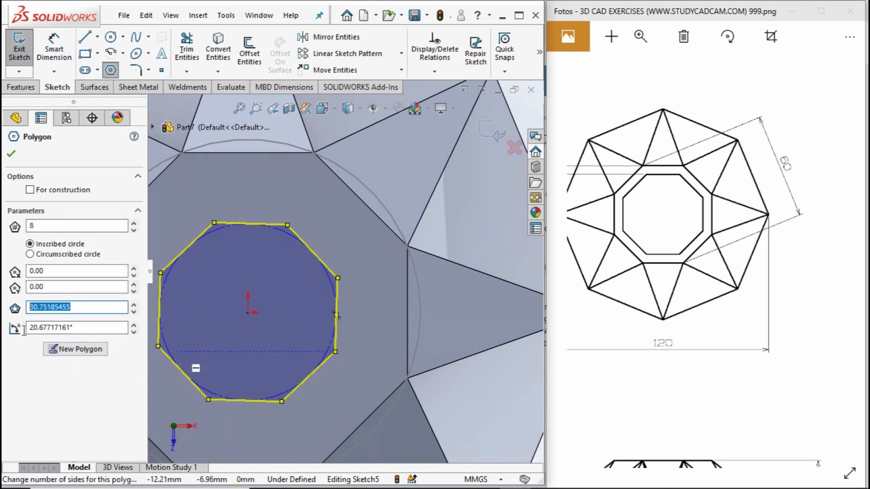
Step: Define the polygon by a circumscribed circle of 50 mm diameter, set its angle to 22.5°, and accept it
mouse_move(647, 199)
left_mouse_down()
mouse_move(709, 217)
mouse_move(702, 209)
left_mouse_up()
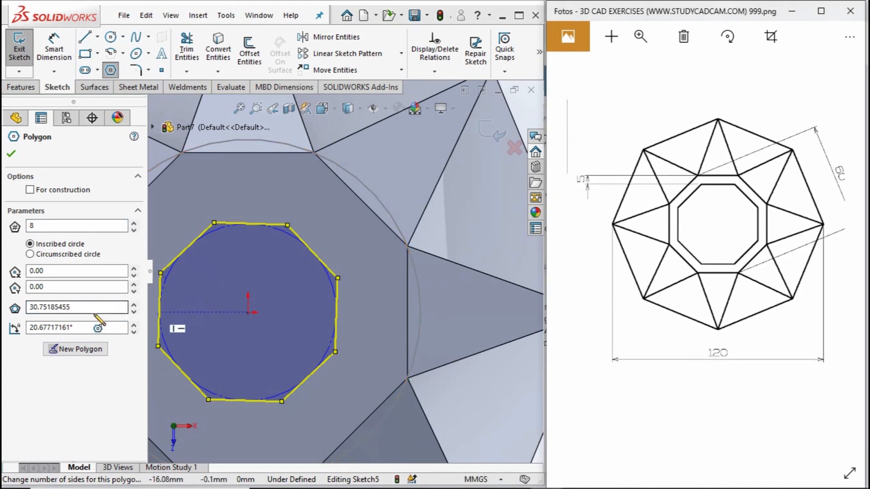
left_click(30, 254)
left_click(92, 313)
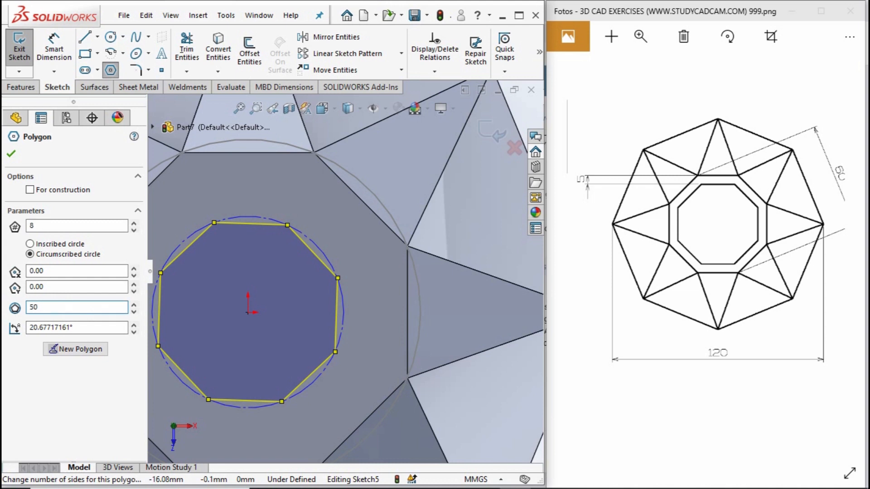
key("Return")
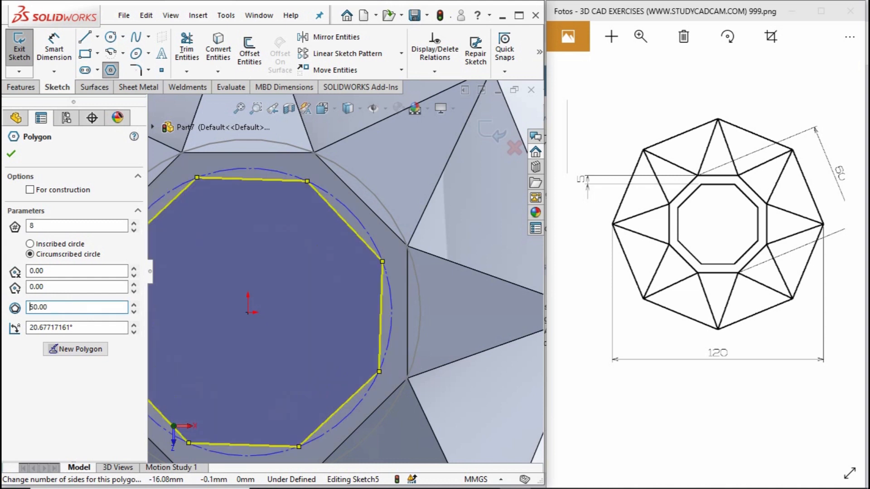
double_click(86, 327)
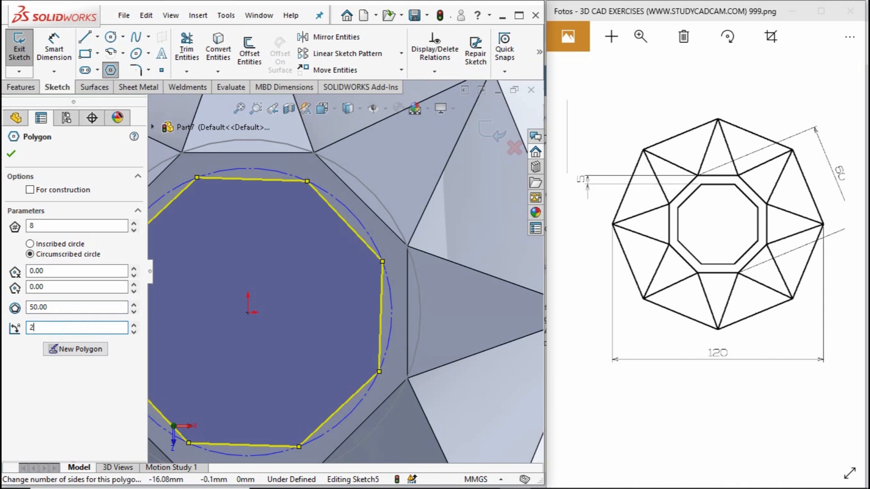
key("Return")
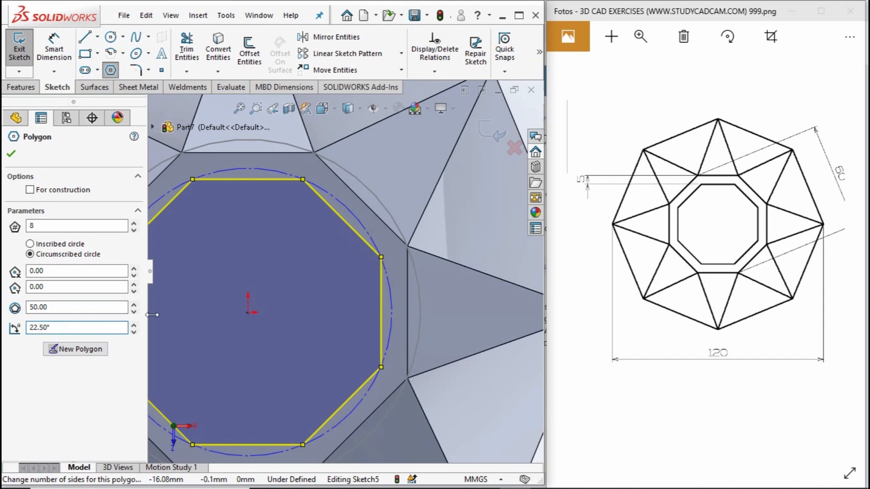
left_click(10, 156)
scroll(285, 325, "up", 4)
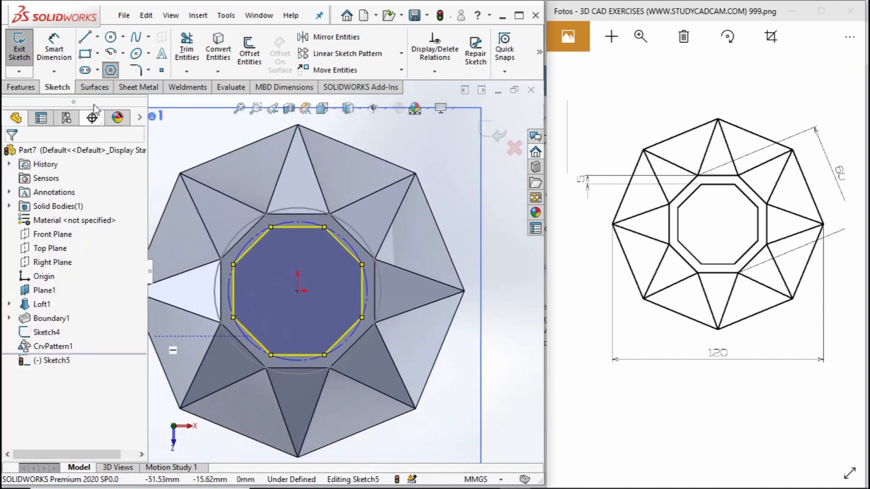
Step: Create an Extruded Cut from the inner octagon sketch with the Through All end condition
left_click(20, 87)
left_click(190, 52)
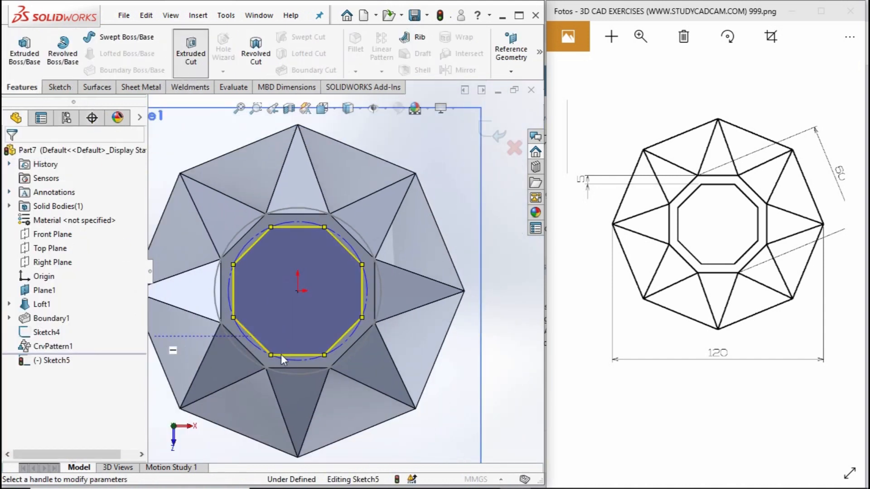
left_click(86, 231)
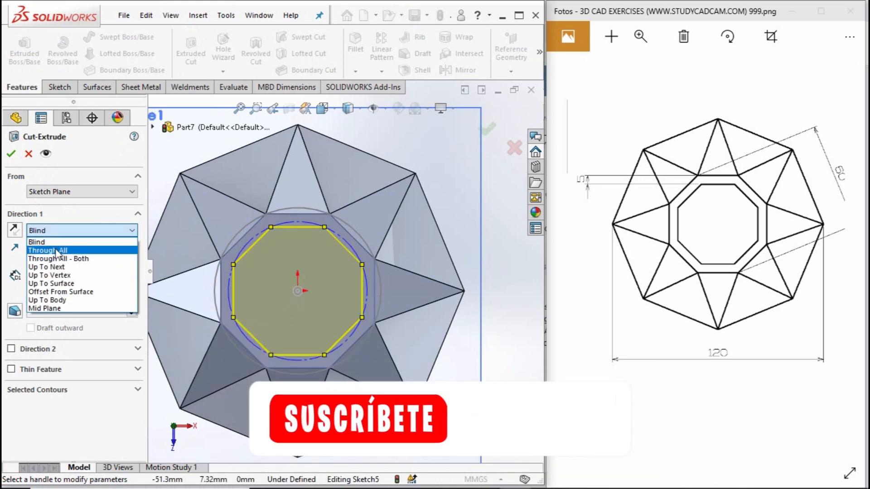